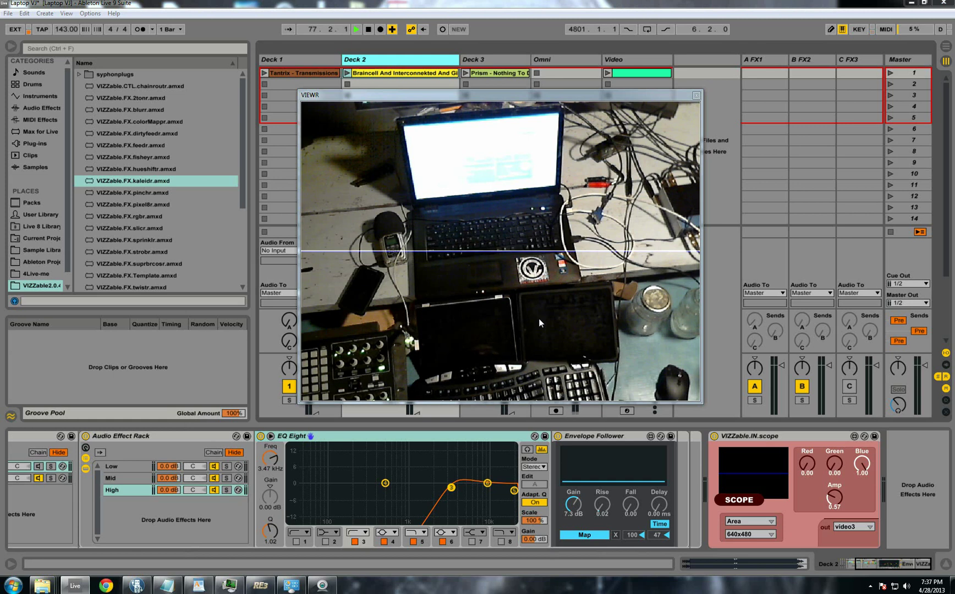
- Examine the device chains on the Deck 1, Deck 2, Deck 3, Omni and Video tracks
left_click(296, 57)
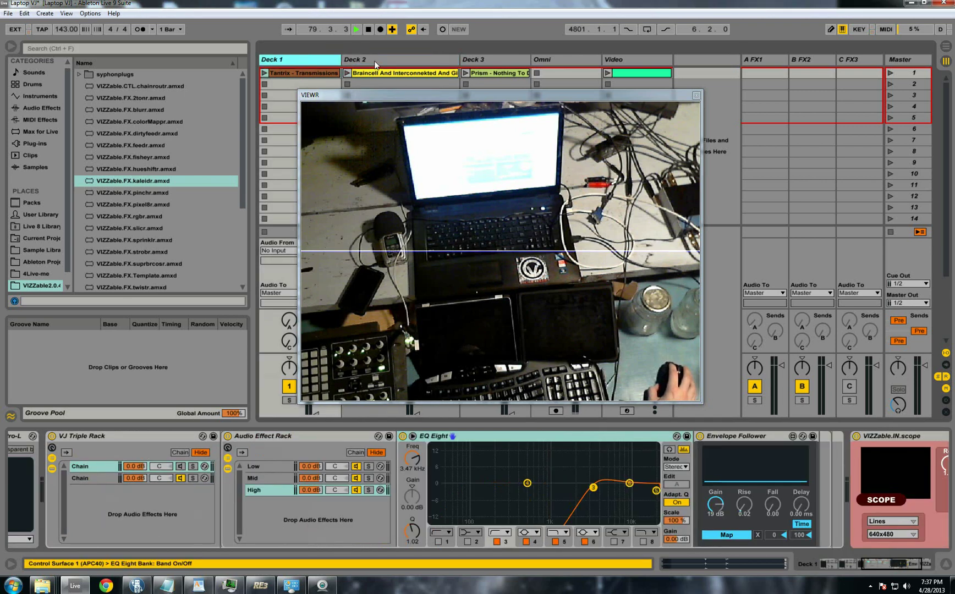
left_click(372, 62)
left_click(594, 59)
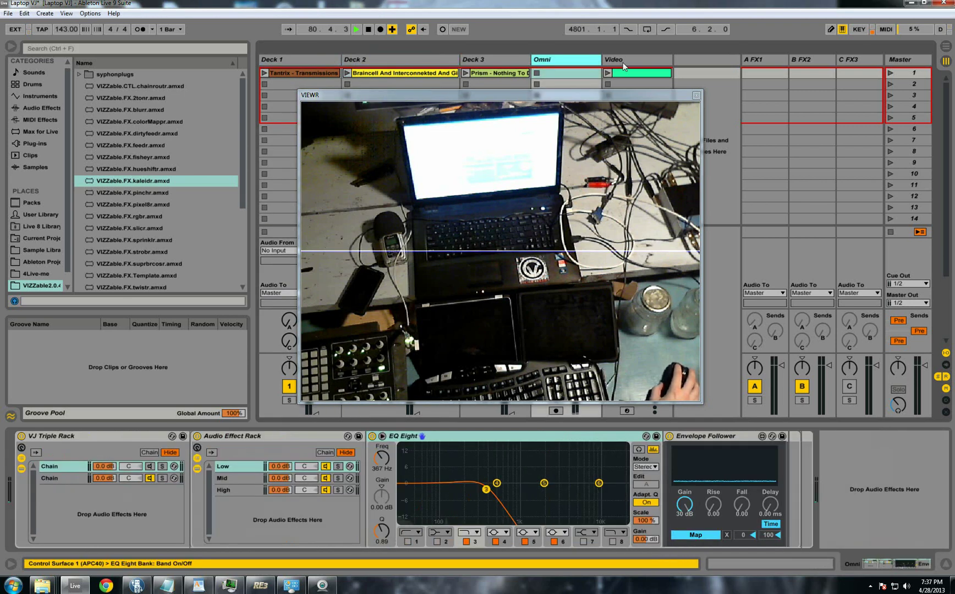
left_click(625, 61)
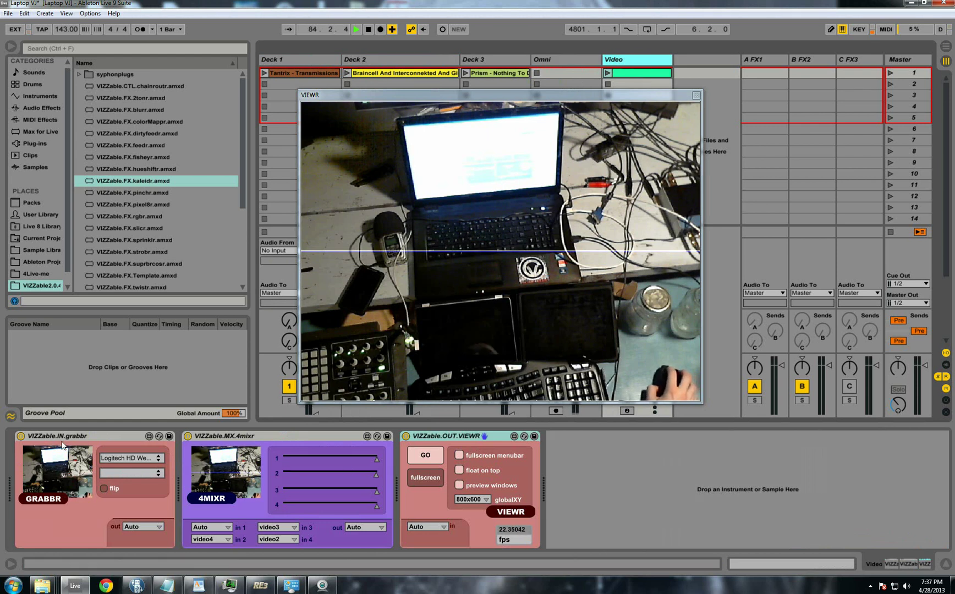
left_click(260, 435)
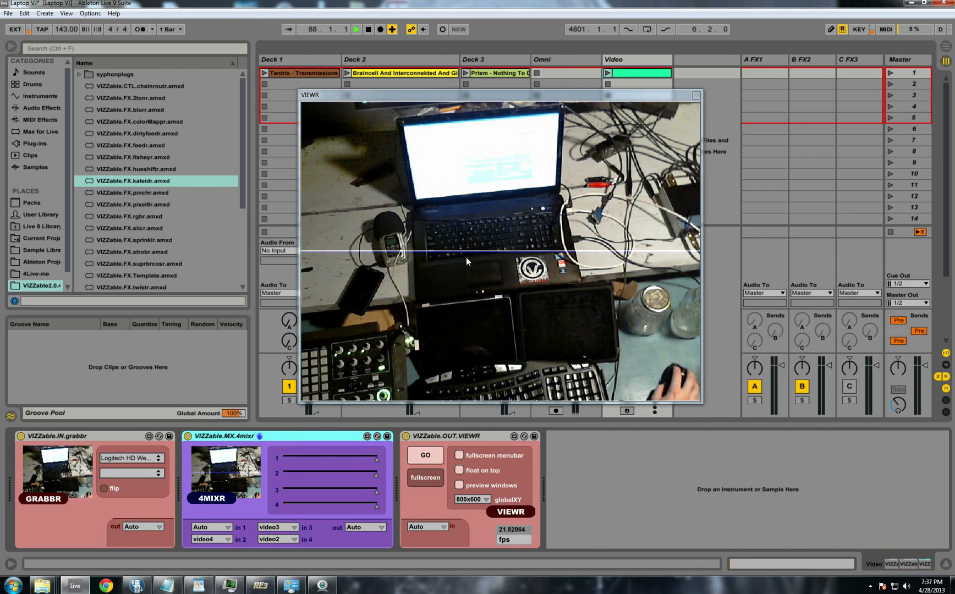
left_click(289, 61)
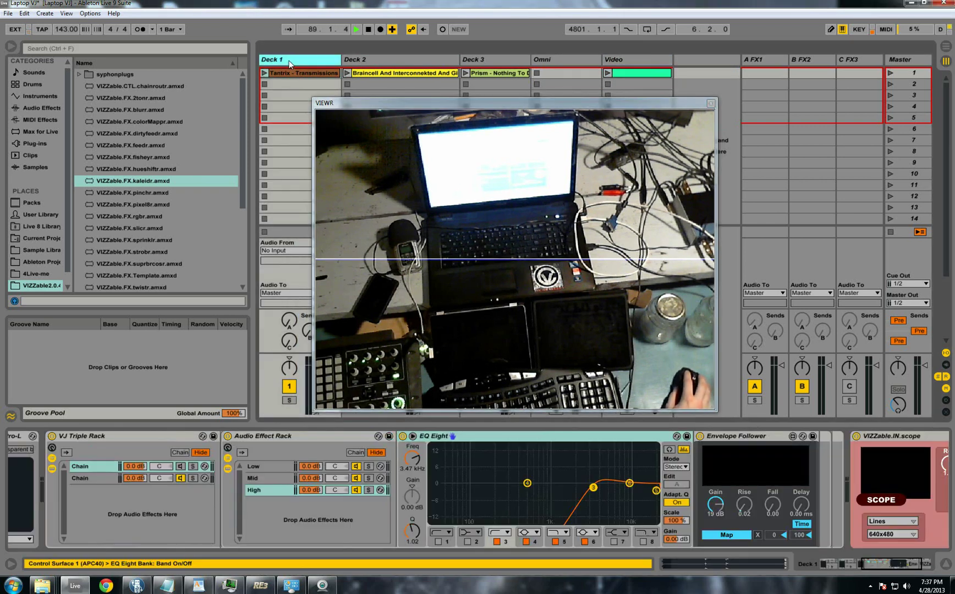
left_click_drag(883, 570, 900, 570)
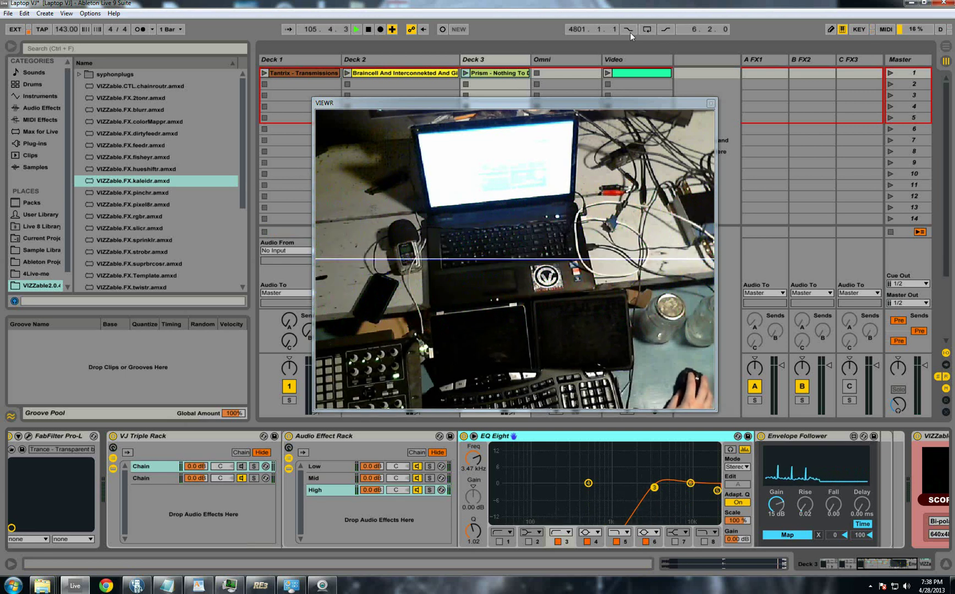
left_click(645, 60)
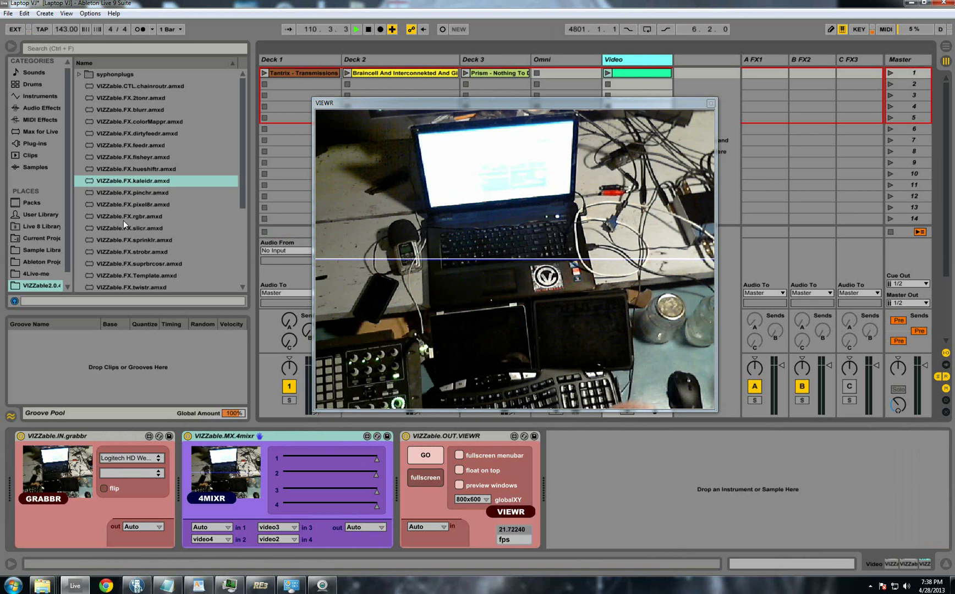
left_click(140, 206)
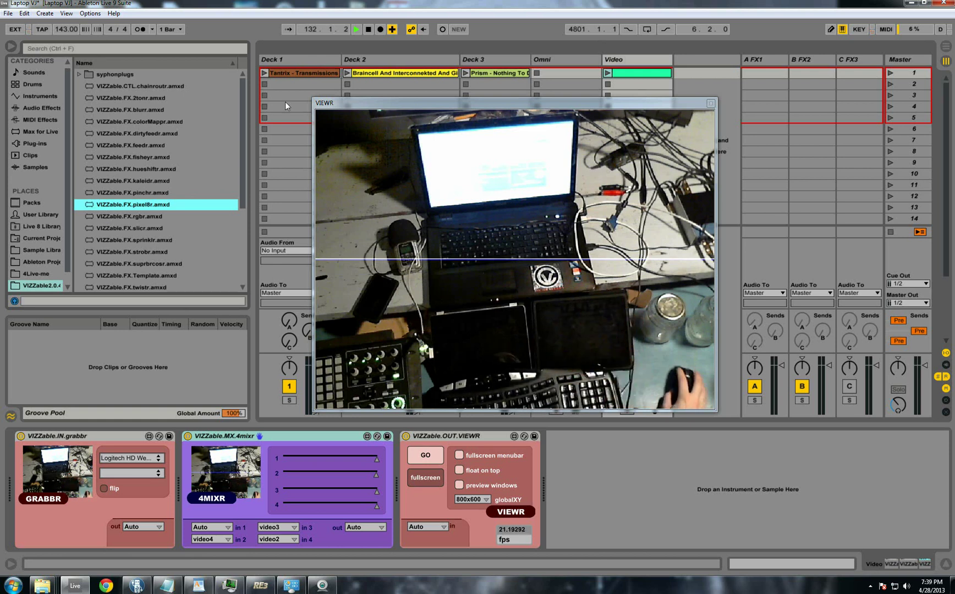
- Inspect both chains of Deck 1's VJ Triple Rack and the devices in its Low, Mid and High bands
left_click(277, 59)
left_click_drag(905, 565, 881, 564)
left_click(635, 509)
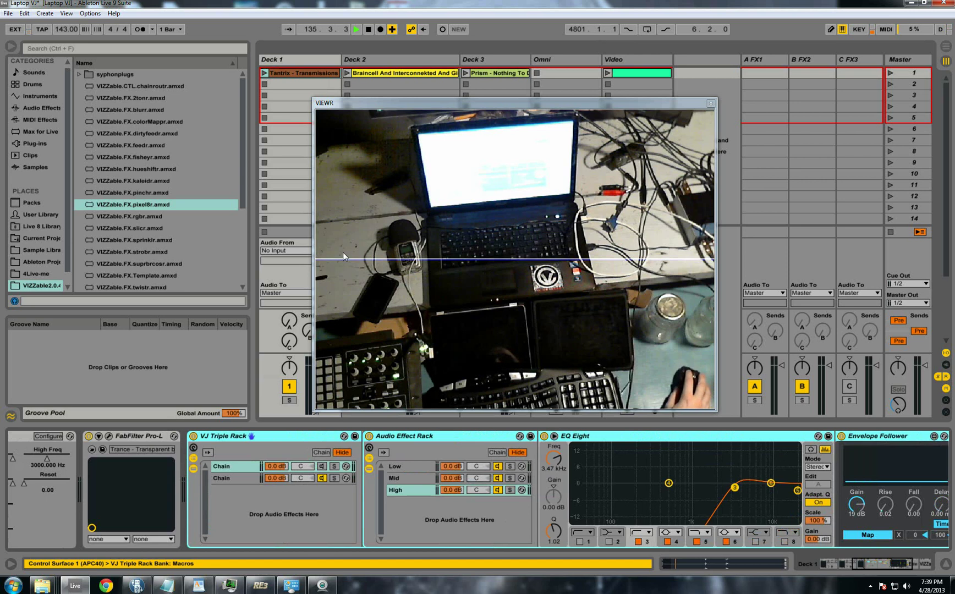
left_click(250, 478)
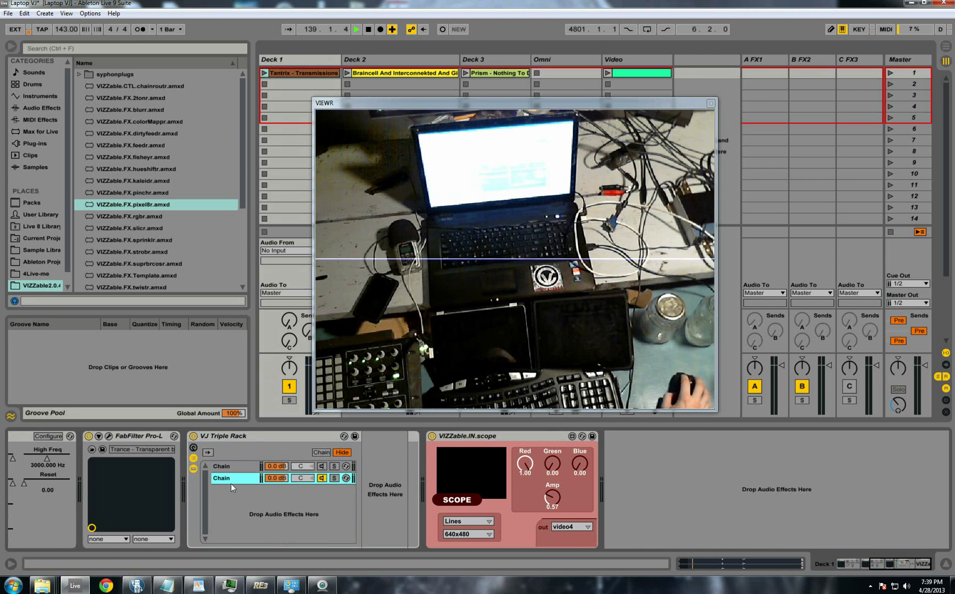
left_click(237, 468)
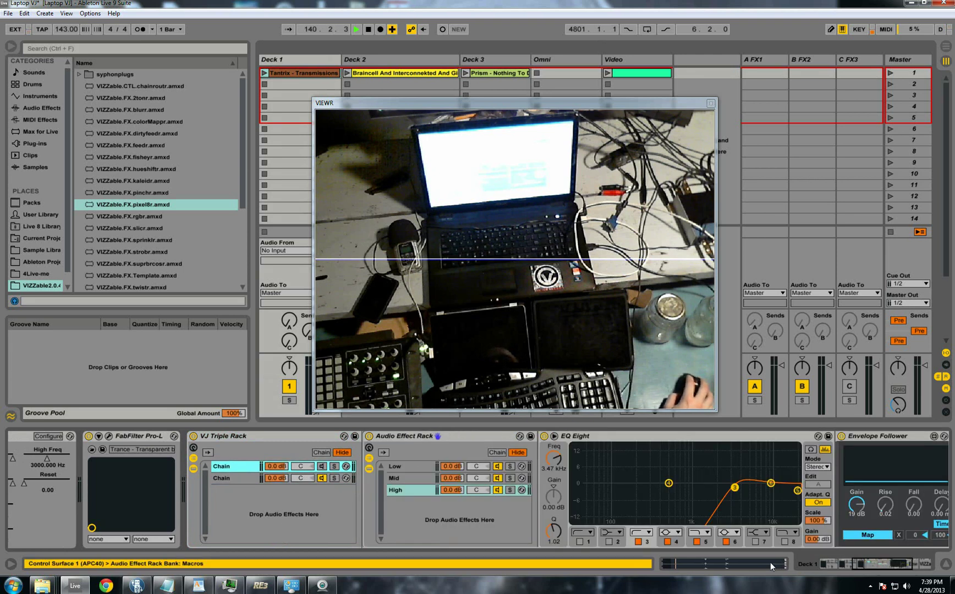
left_click_drag(856, 565, 872, 566)
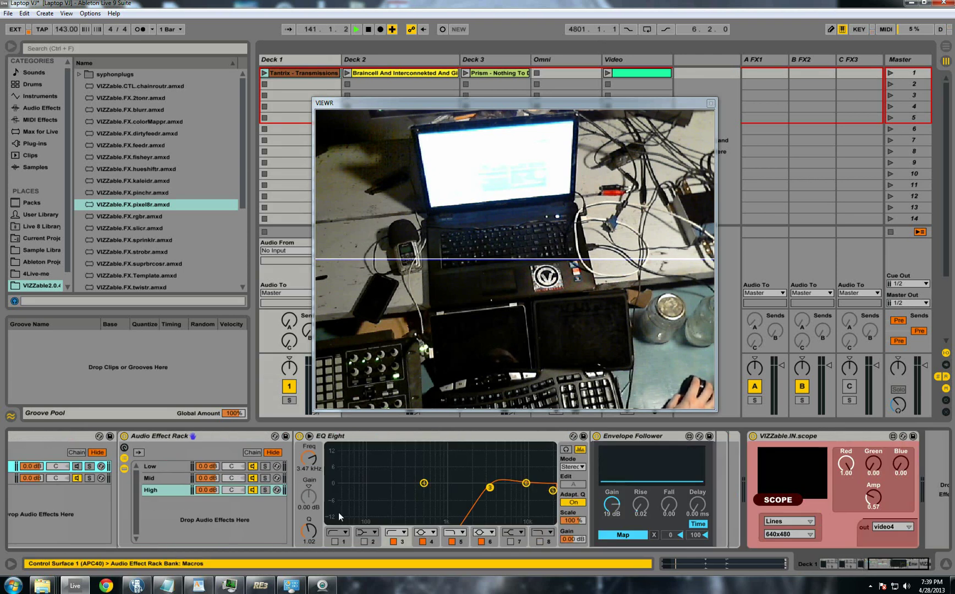
left_click(155, 467)
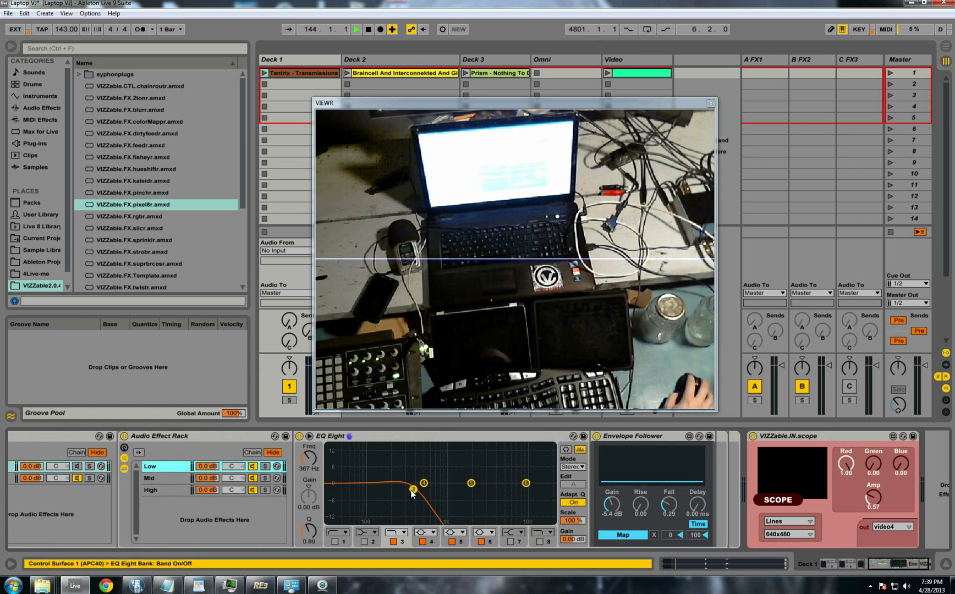
left_click(166, 476)
left_click(167, 491)
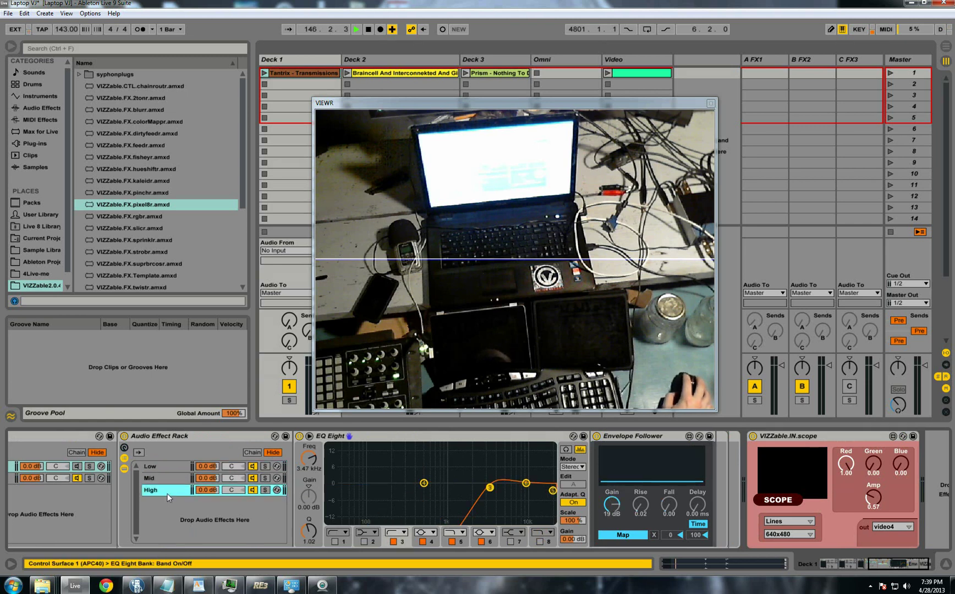
left_click(173, 466)
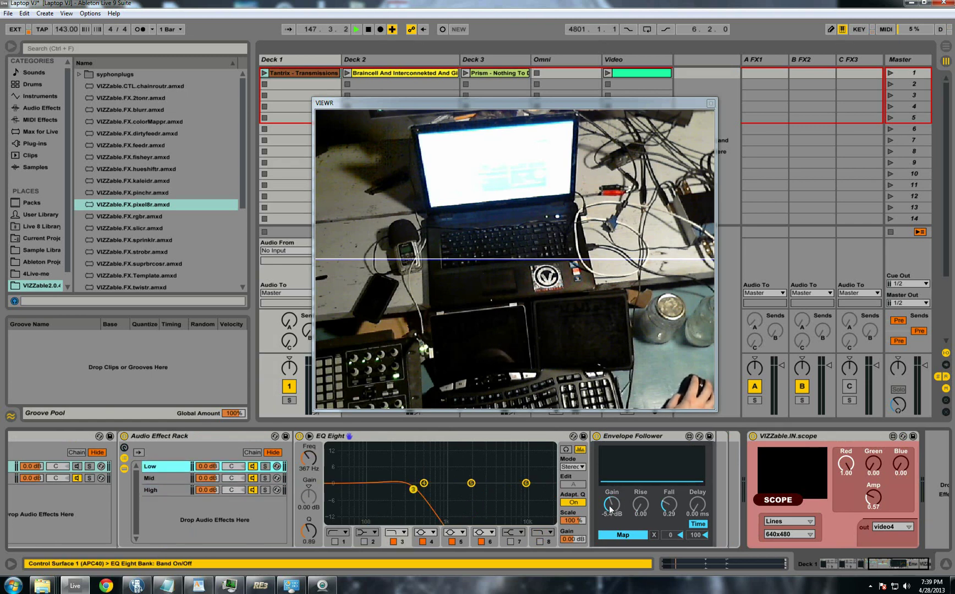
- Insert the VIZZable.FX.dirtyfeedr effect between 4mixr and VIEWR on the Video track
left_click(614, 98)
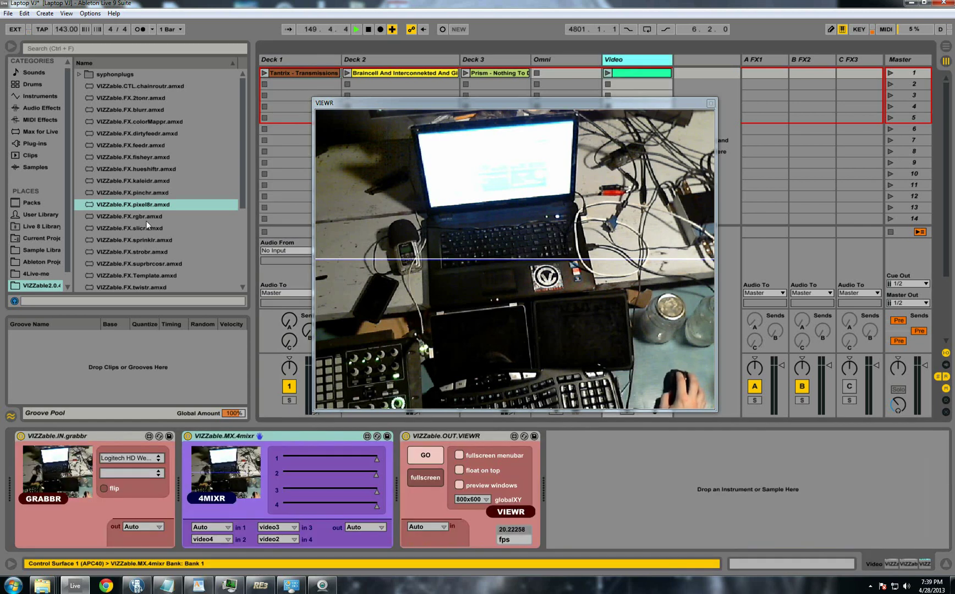
left_click(144, 239)
scroll(149, 238, "down", 2)
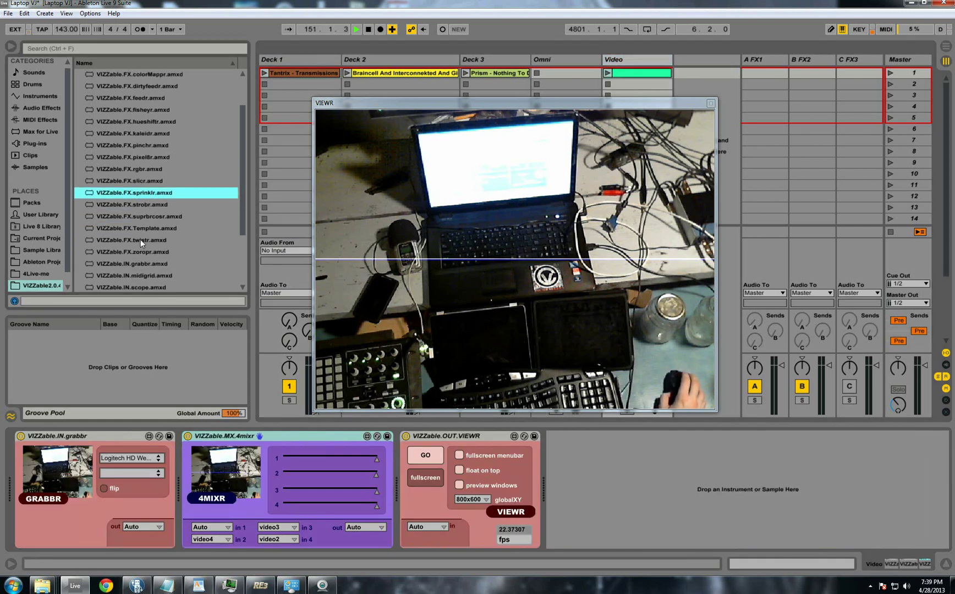
scroll(168, 141, "up", 2)
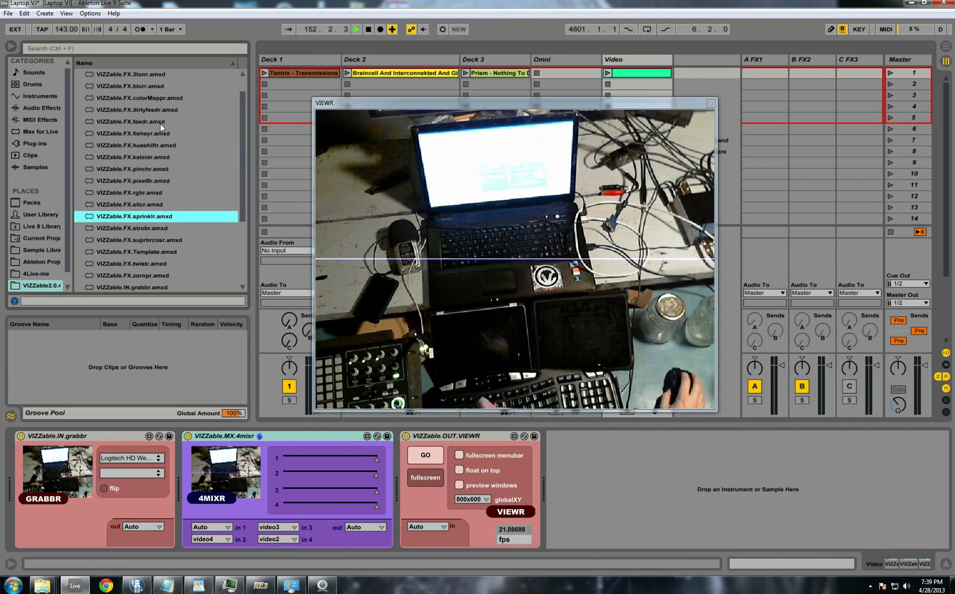
left_click(159, 122)
left_click_drag(124, 110, 397, 462)
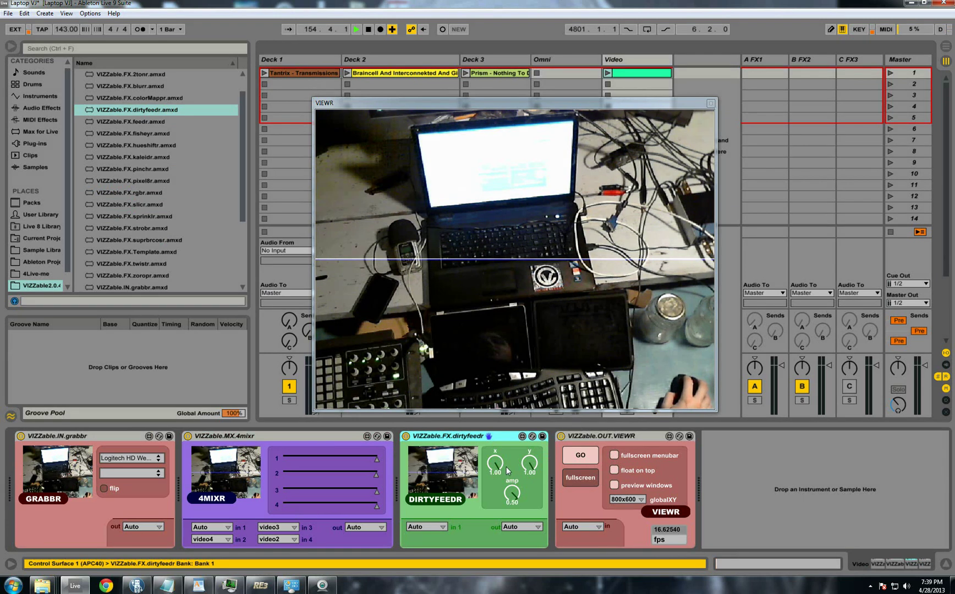
- Set dirtyfeedr's x and y to 0.00 and amp to -0.71, and map Deck 1's Low-band Envelope Follower to its x
left_click_drag(495, 464, 495, 523)
left_click_drag(530, 463, 512, 520)
left_click(302, 61)
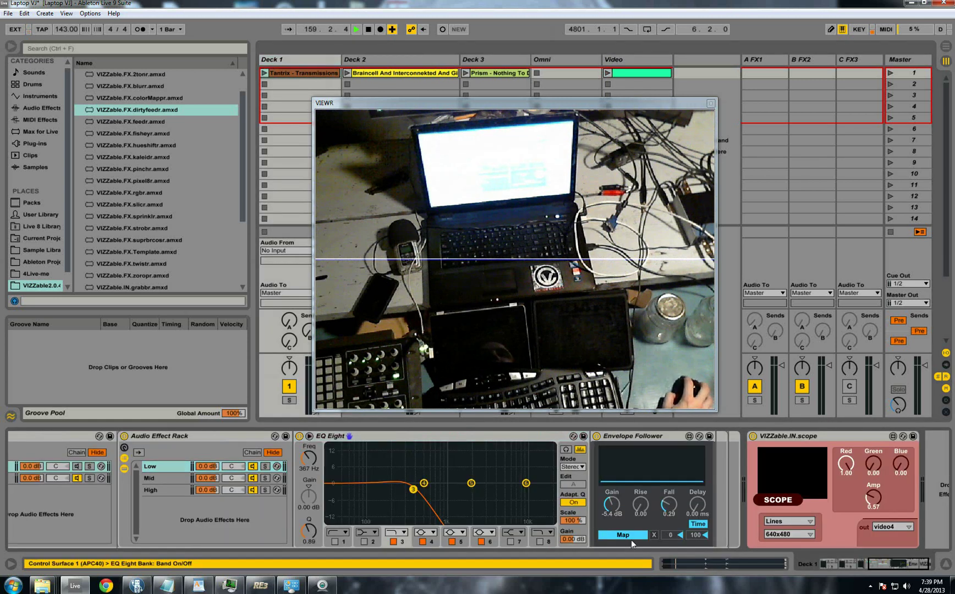
left_click(628, 61)
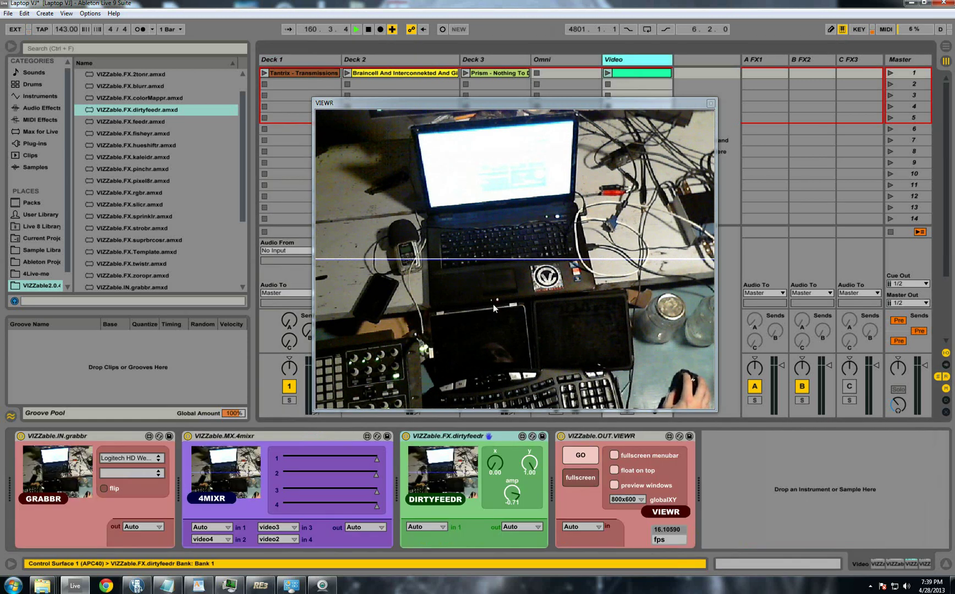
left_click_drag(494, 465, 514, 527)
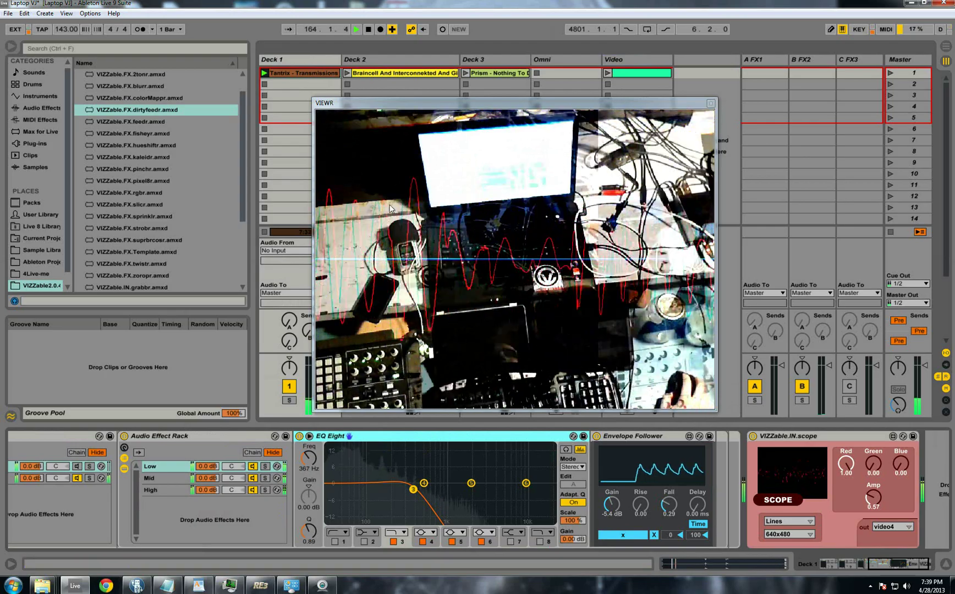
left_click(625, 61)
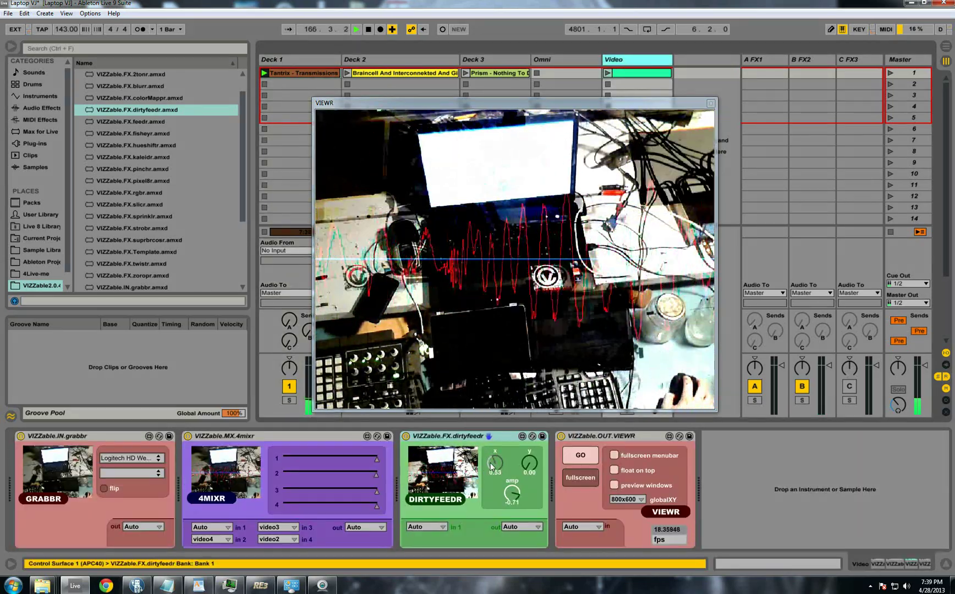
mouse_move(491, 471)
left_mouse_down()
mouse_move(491, 489)
mouse_move(491, 467)
left_mouse_up()
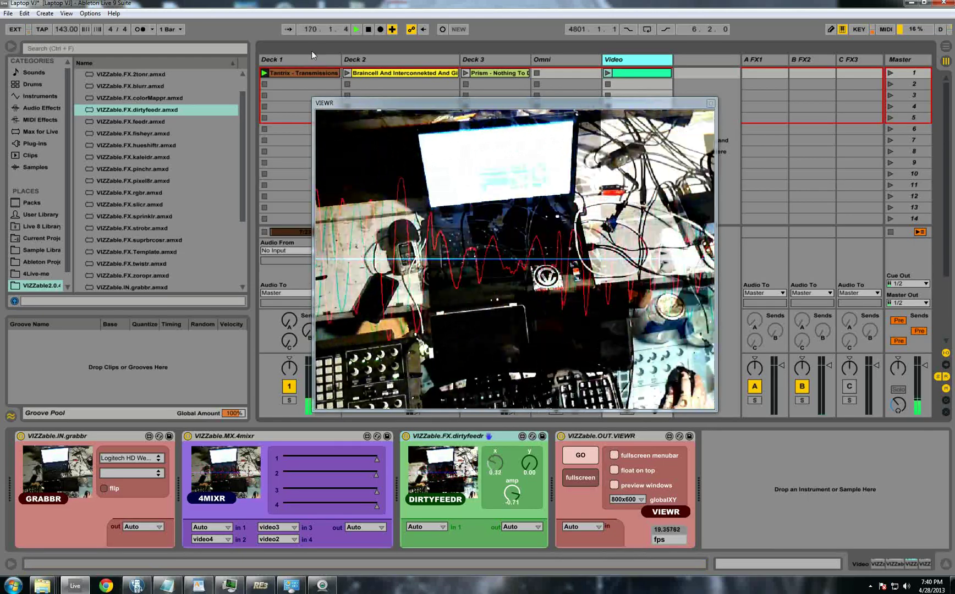
- Map the Envelope Follower in Deck 1's Mid band to the y parameter of dirtyfeedr on the Video track
left_click(302, 61)
left_click(150, 478)
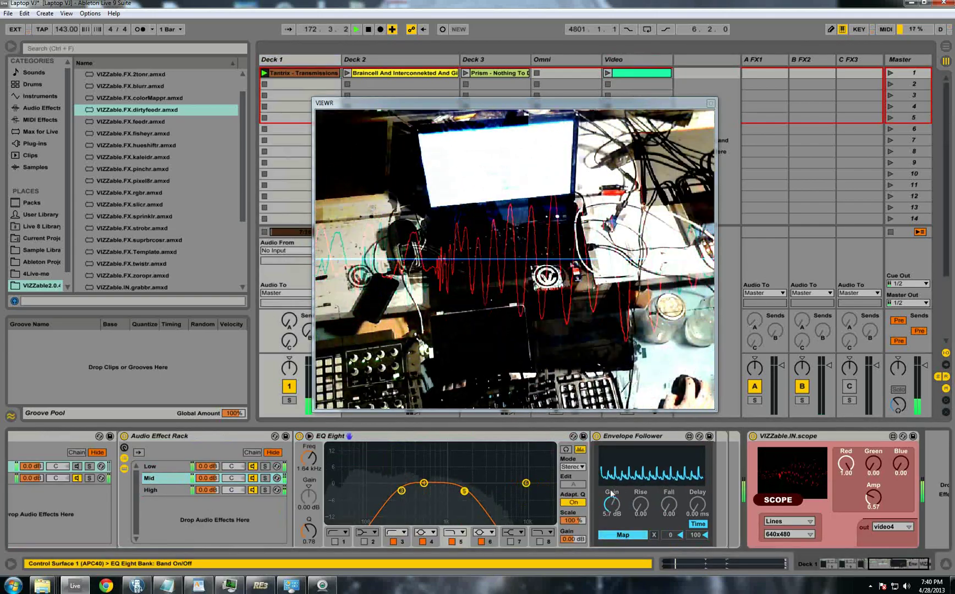
left_click(638, 61)
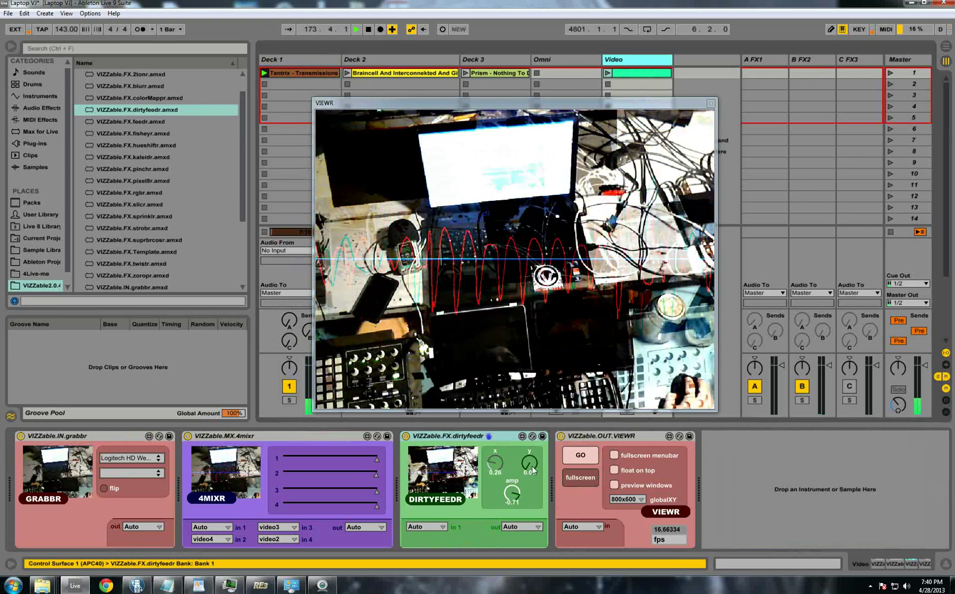
left_click(544, 494)
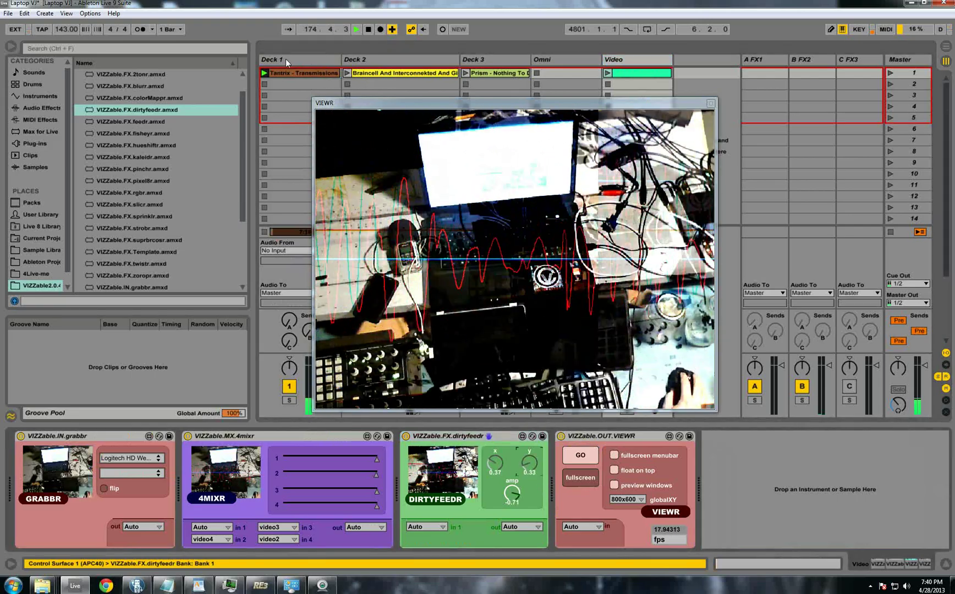
- Map the Envelope Follower in Deck 1's High band to the amp parameter of dirtyfeedr on the Video track
left_click(285, 59)
left_click(159, 489)
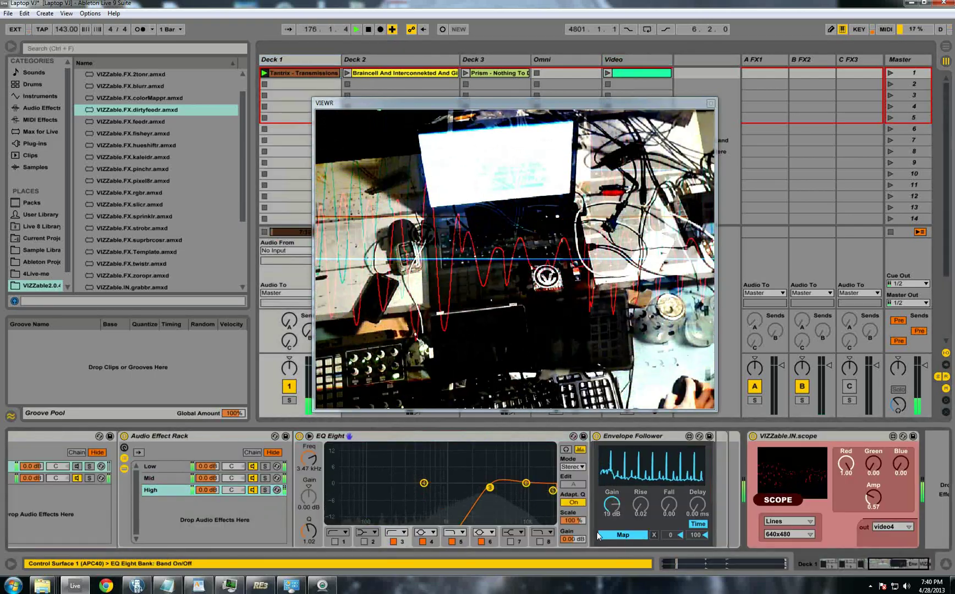
left_click(619, 58)
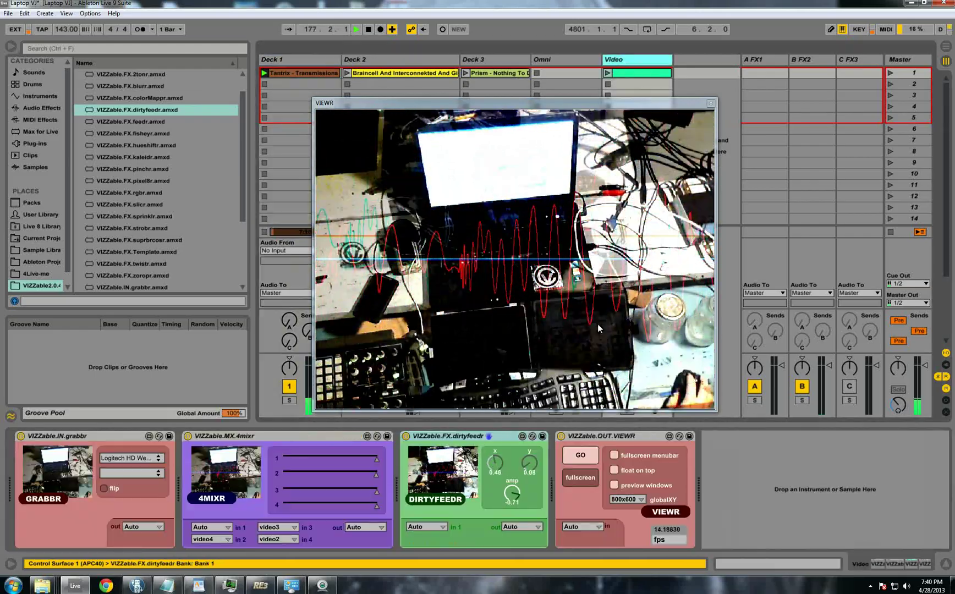
left_click_drag(509, 495, 537, 523)
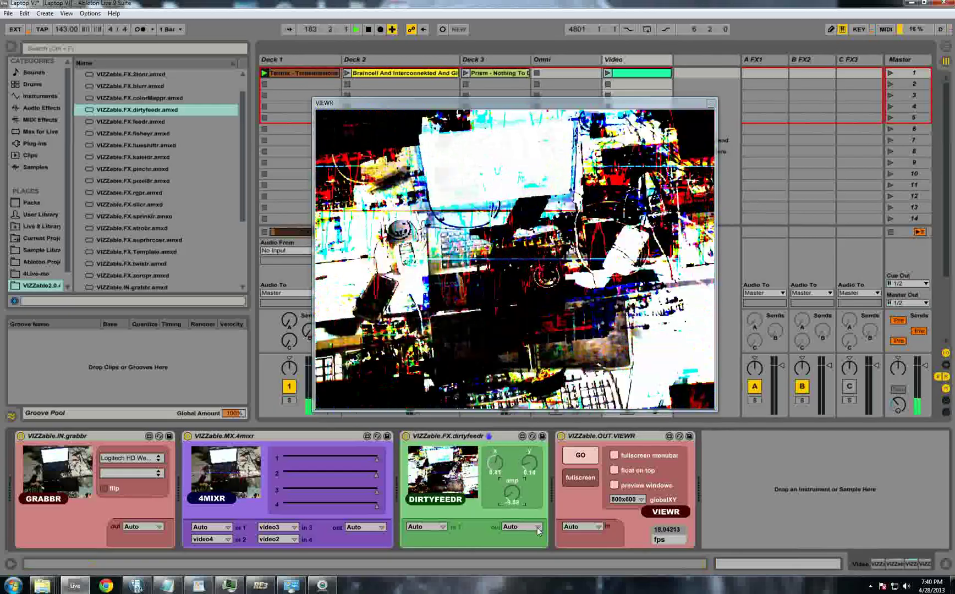
- Bypass dirtyfeedr and insert the VIZZable.FX.kaleidr effect between it and VIEWR on the Video track
left_click(407, 436)
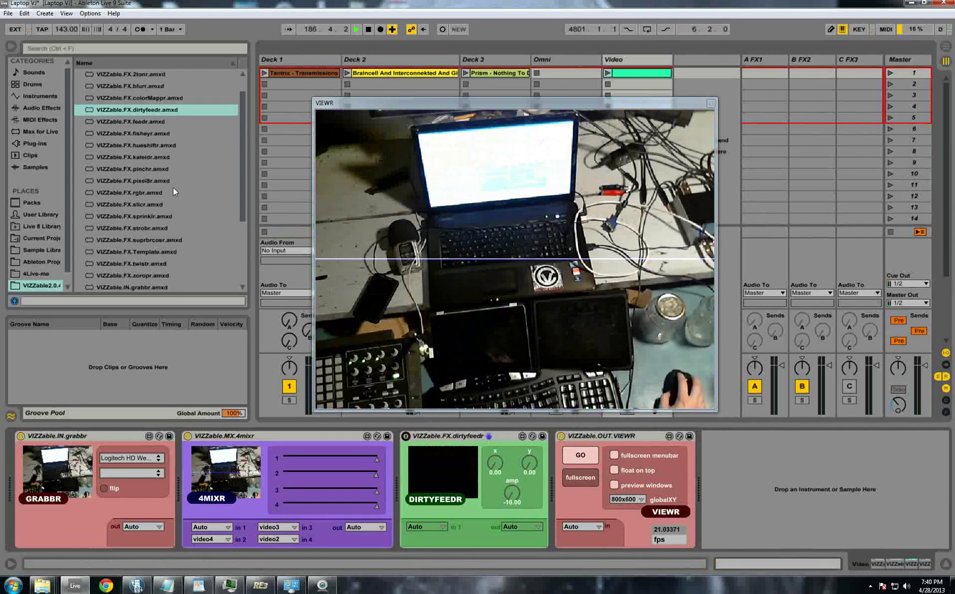
left_click(142, 158)
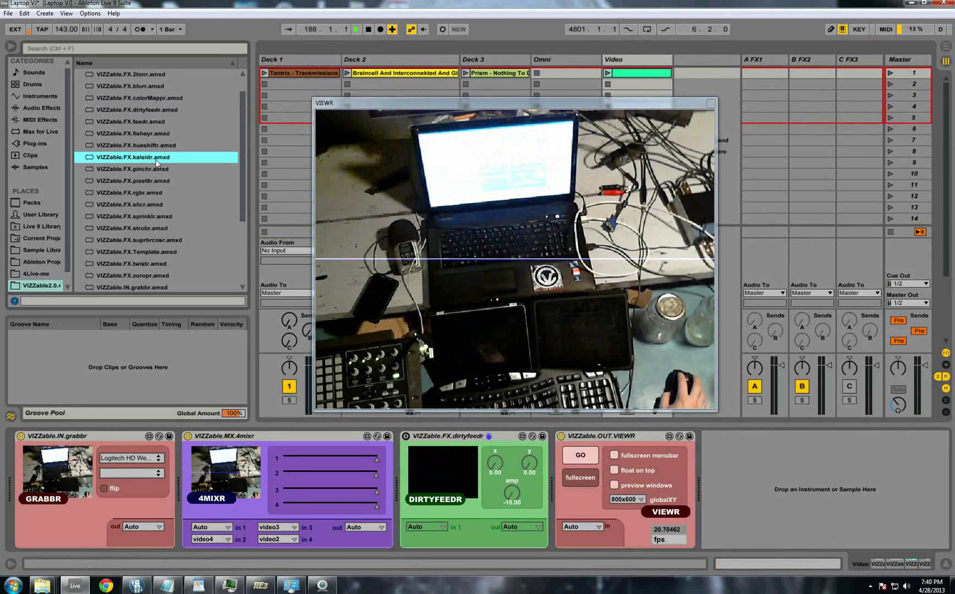
left_click_drag(528, 421, 554, 454)
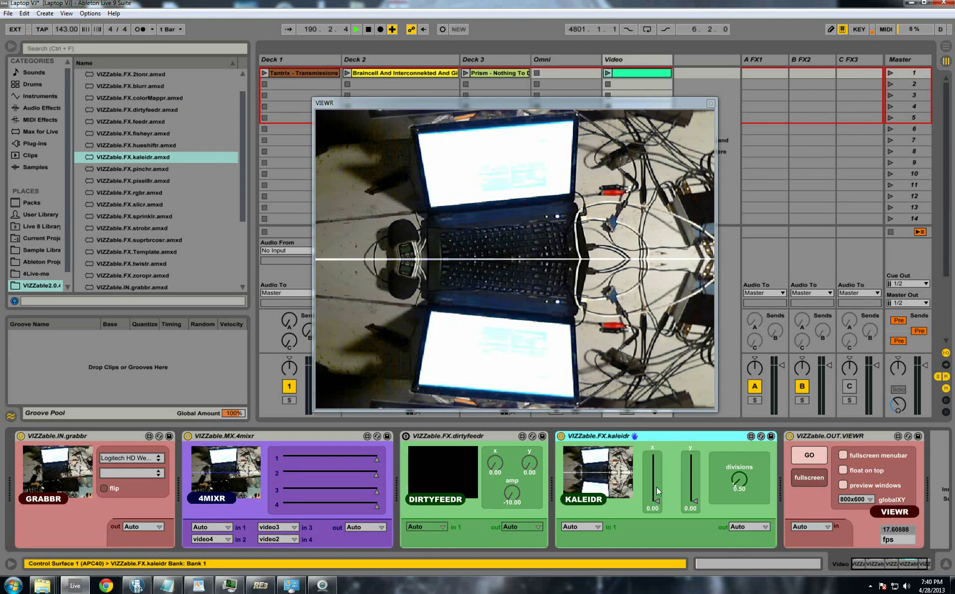
- Adjust the x slider and the divisions dial of the kaleidr effect
left_click_drag(653, 500, 653, 504)
left_click_drag(745, 479, 738, 497)
- Map the first Envelope Follower in Deck 2's Low band to the x parameter of kaleidr on the Video track
left_click(369, 61)
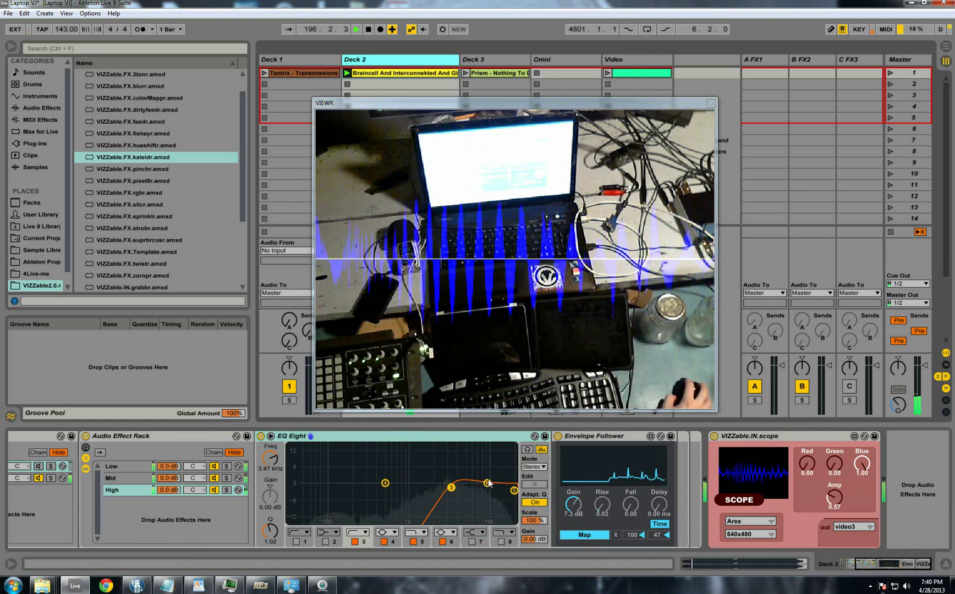
left_click(149, 466)
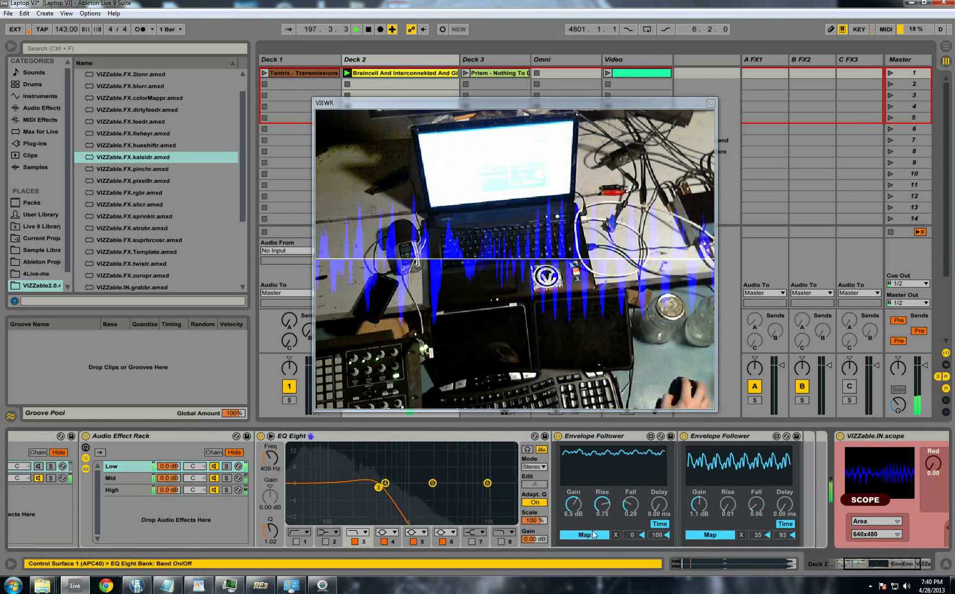
left_click(640, 60)
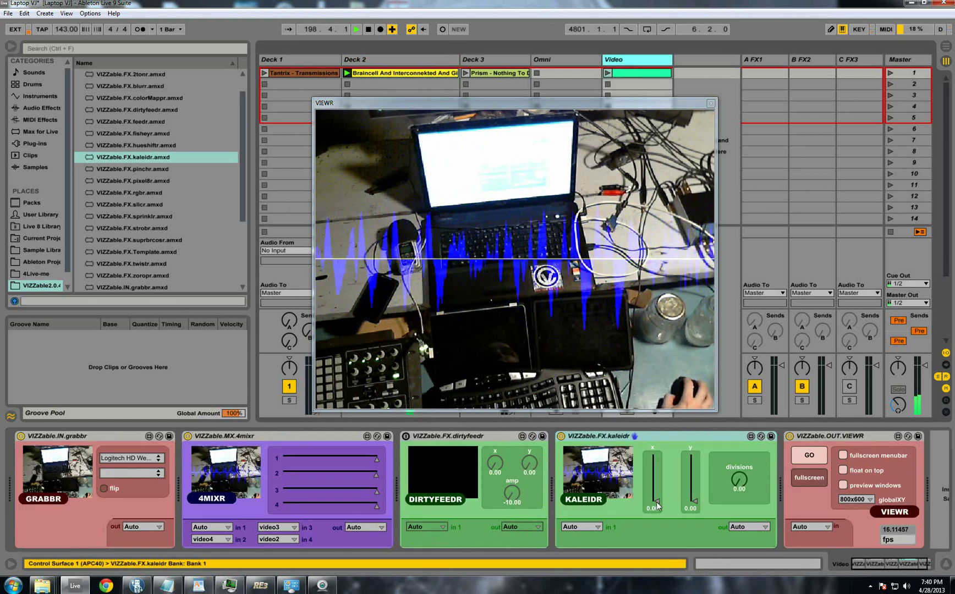
- Map the Envelope Follower in Deck 2's Mid band to the y parameter of kaleidr on the Video track
left_click(366, 58)
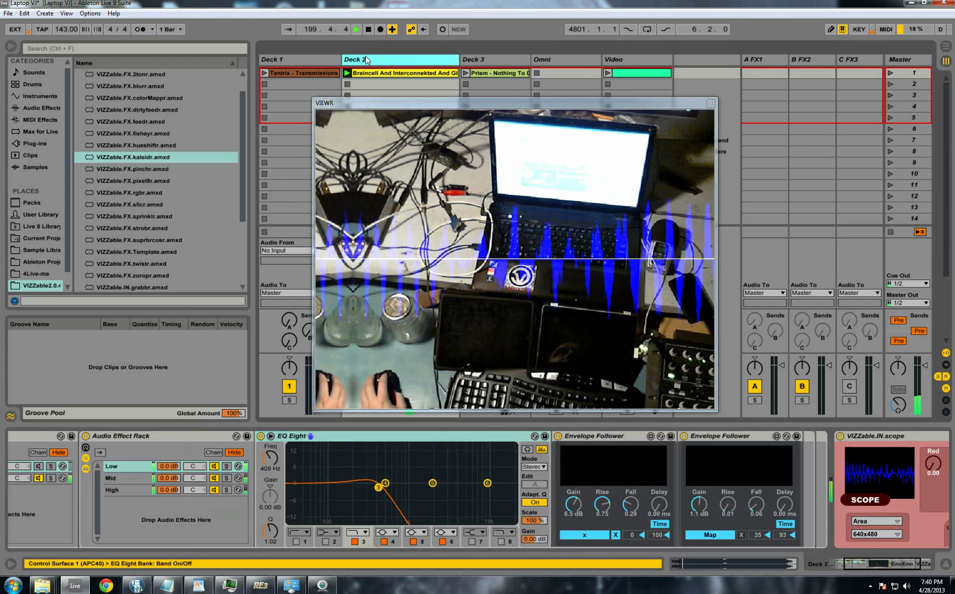
left_click(126, 478)
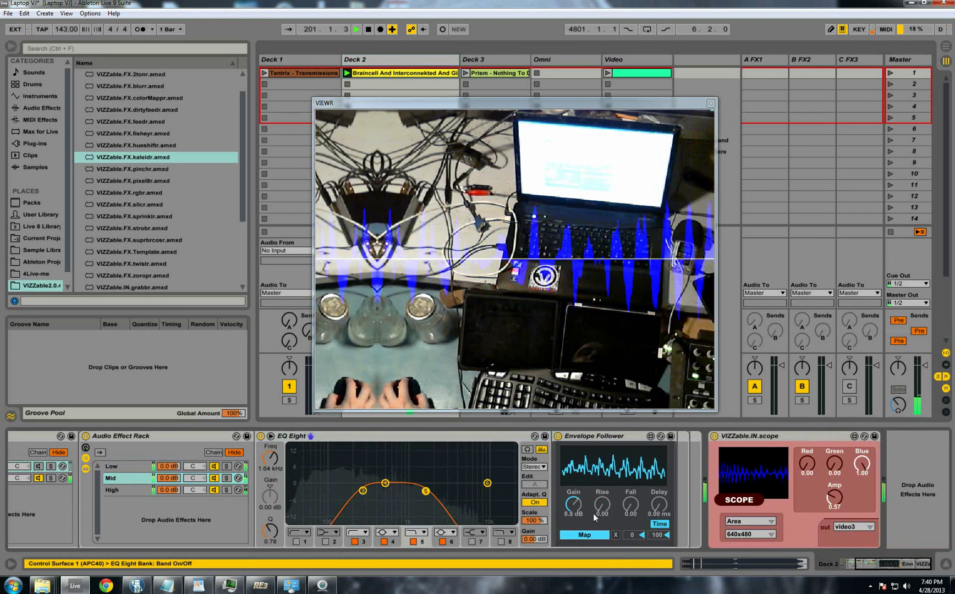
left_click(636, 59)
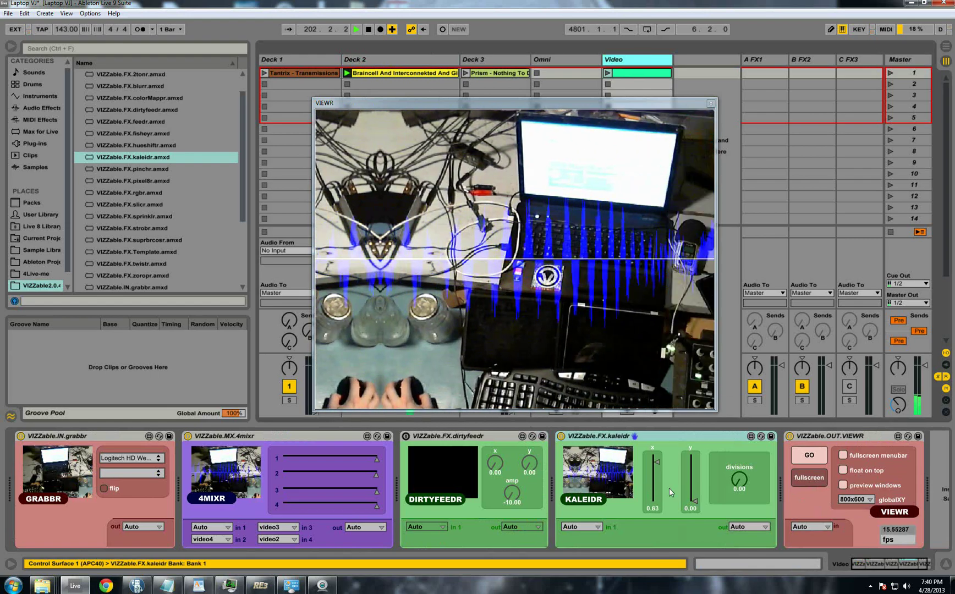
left_click(691, 496)
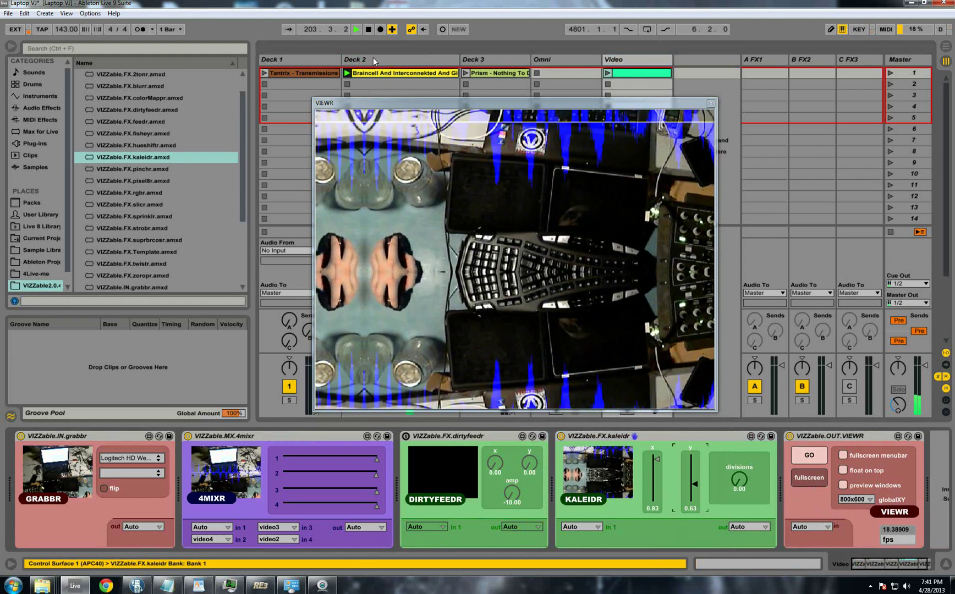
- Map the Envelope Follower in Deck 2's High band to the divisions parameter of kaleidr on the Video track
left_click(369, 60)
left_click(585, 534)
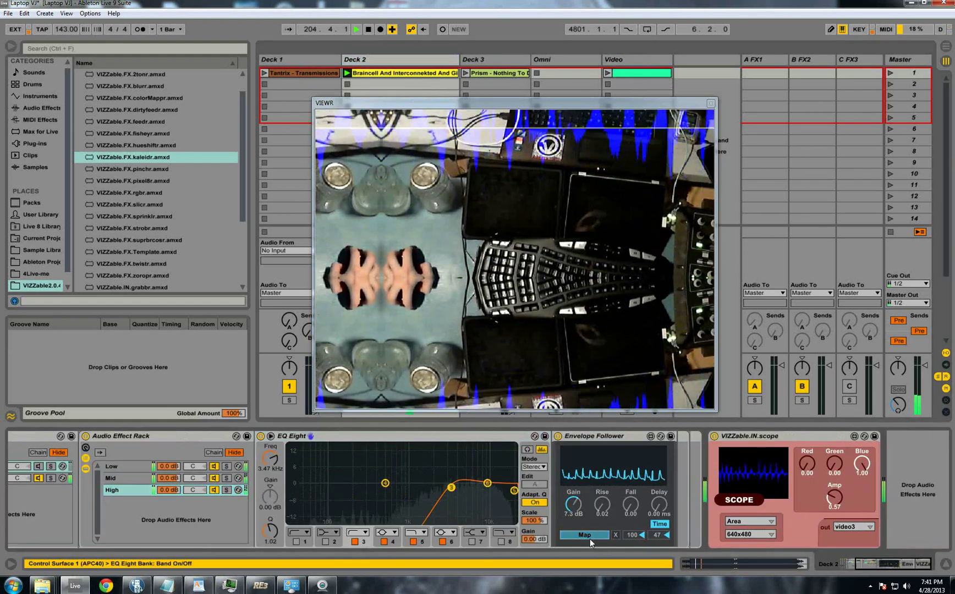
left_click(637, 59)
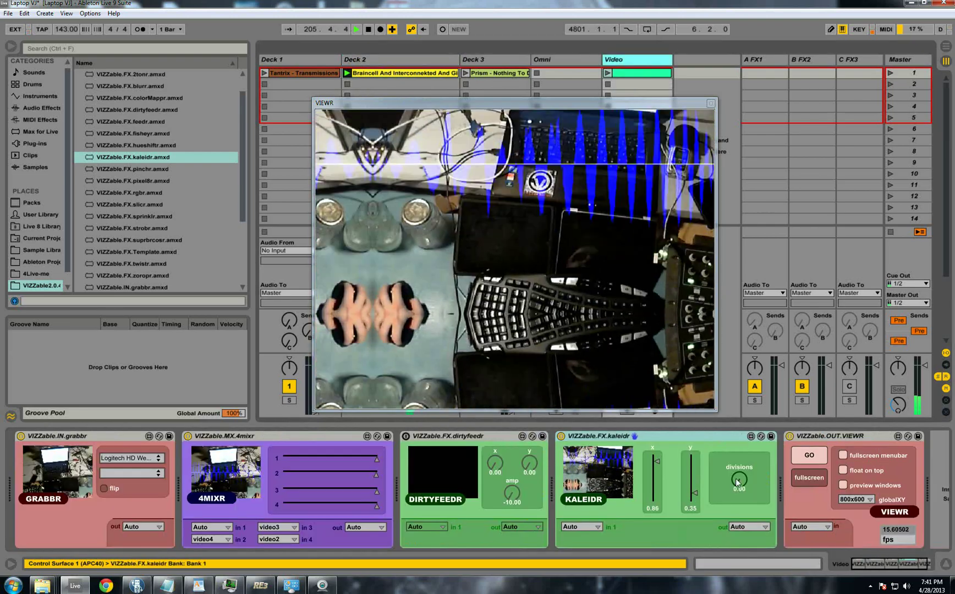
left_click_drag(737, 485, 737, 440)
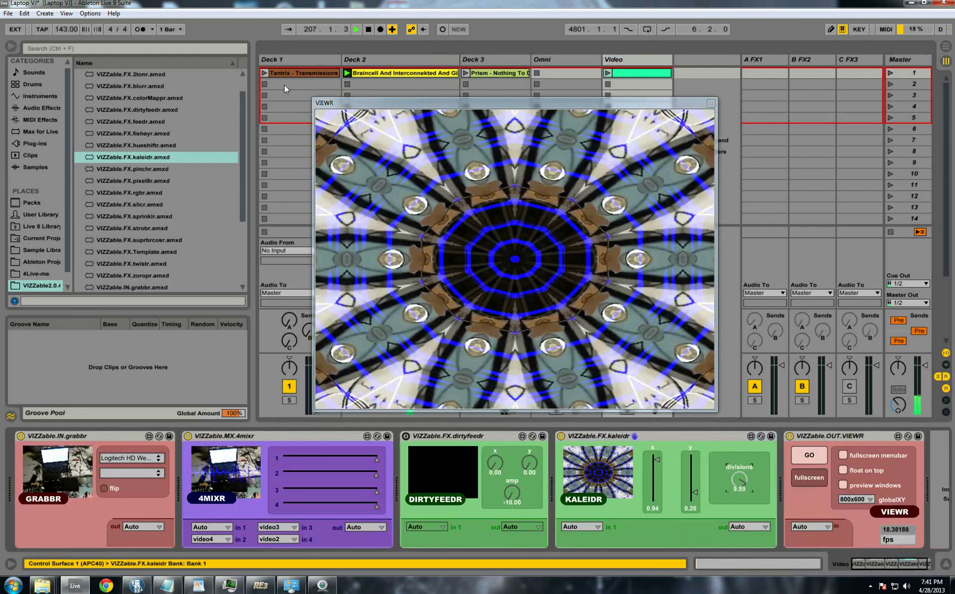
- Set the gain of Deck 2's High band Envelope Follower to 14 dB, and review the Mid and Low band followers
left_click(374, 59)
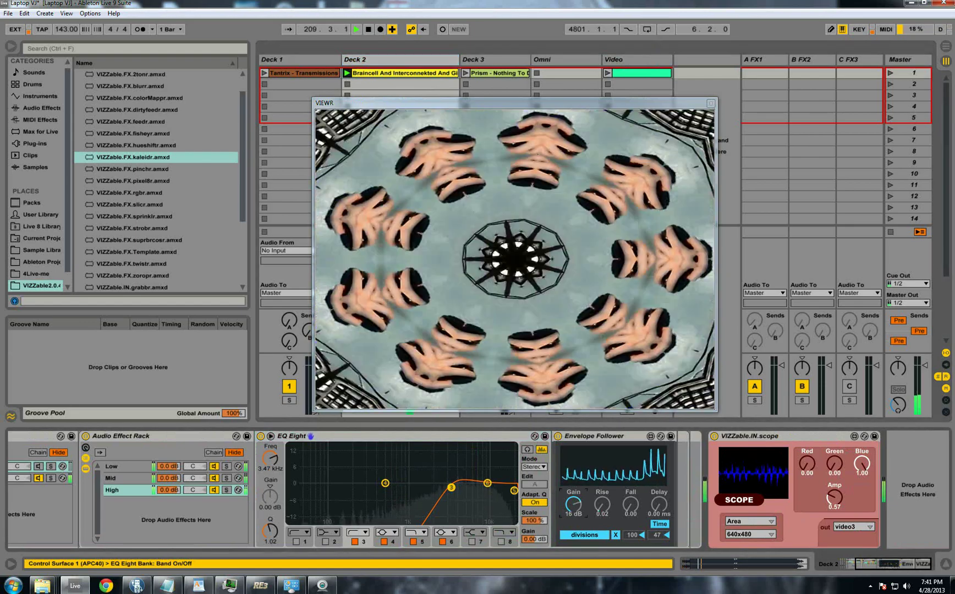
left_click_drag(576, 505, 576, 510)
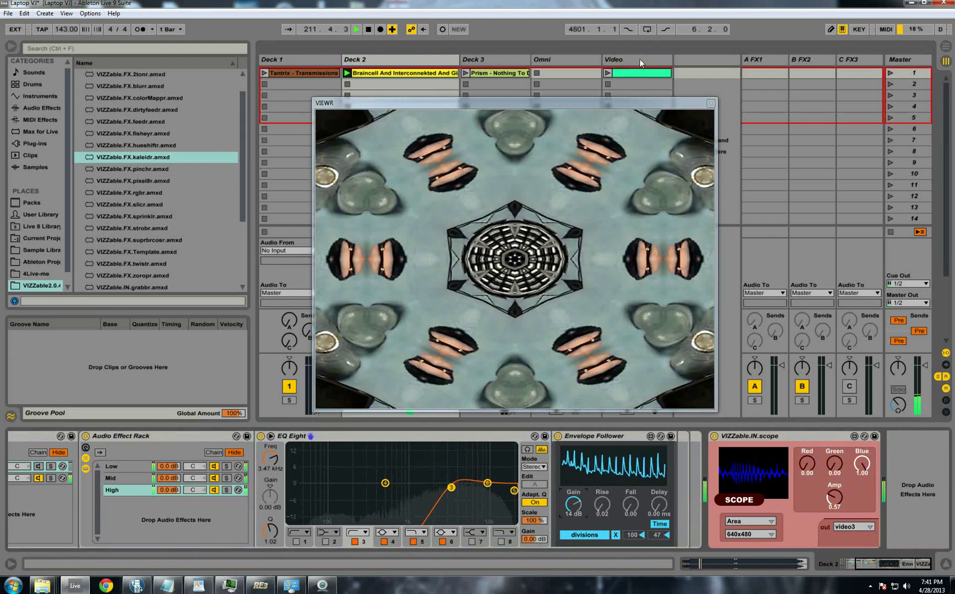
left_click(128, 478)
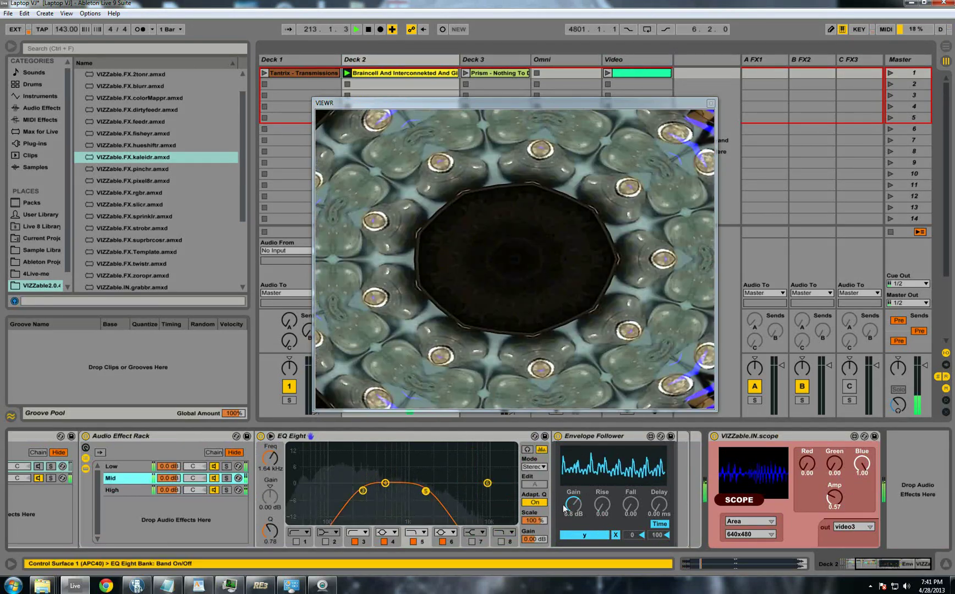
left_click(138, 468)
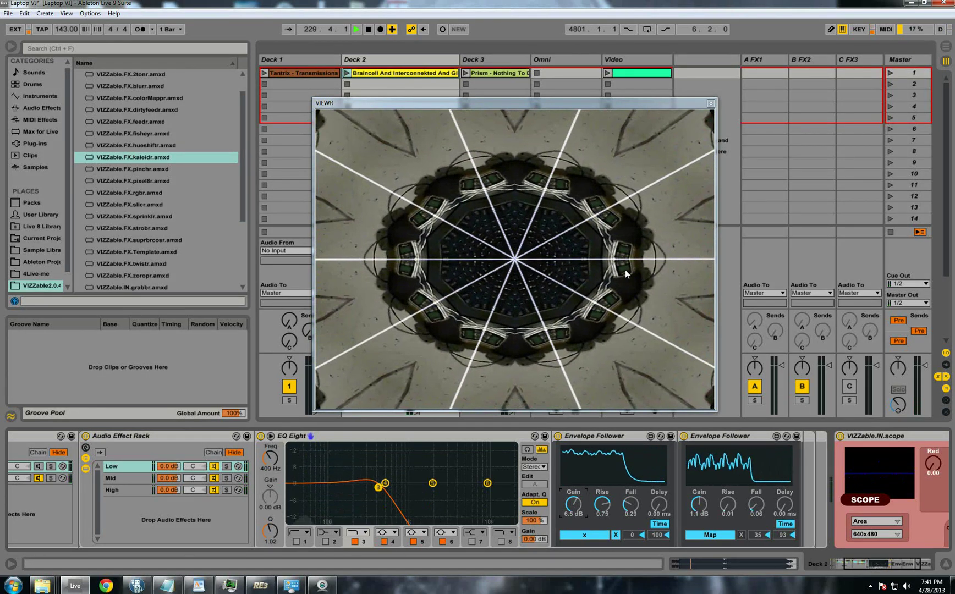
- Bypass kaleidr and insert the VIZZable.FX.pinchr effect between it and VIEWR on the Video track
left_click(631, 60)
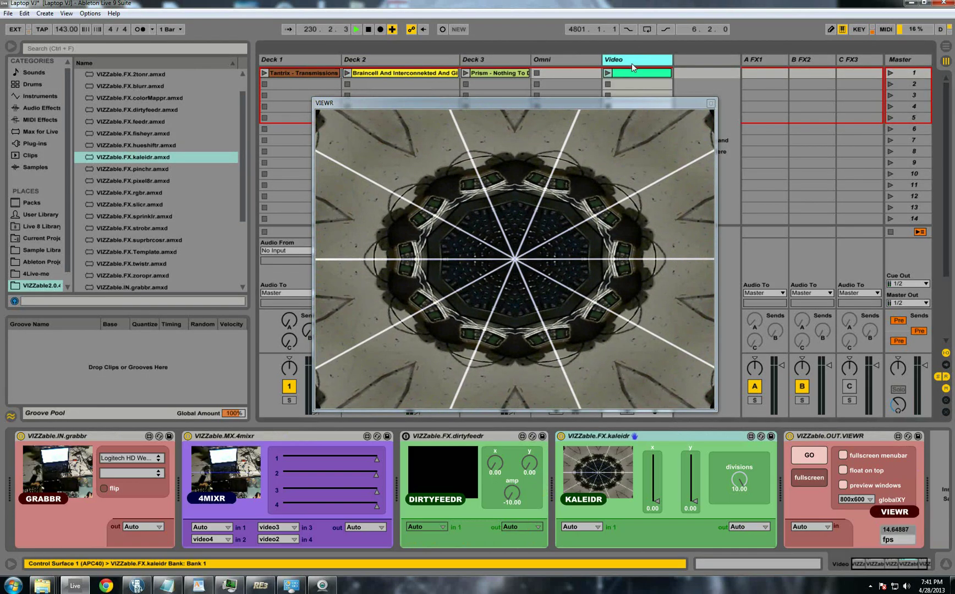
left_click(561, 435)
left_click(139, 169)
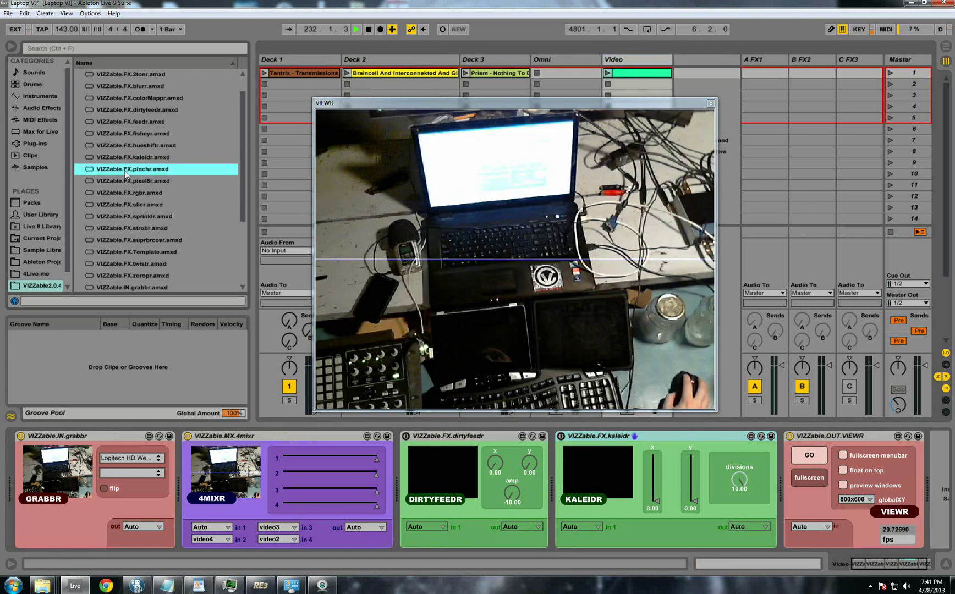
- Try out the pinchr controls with x at 0.03, y at 0.02 and amp at 0.76
left_click_drag(779, 469, 857, 500)
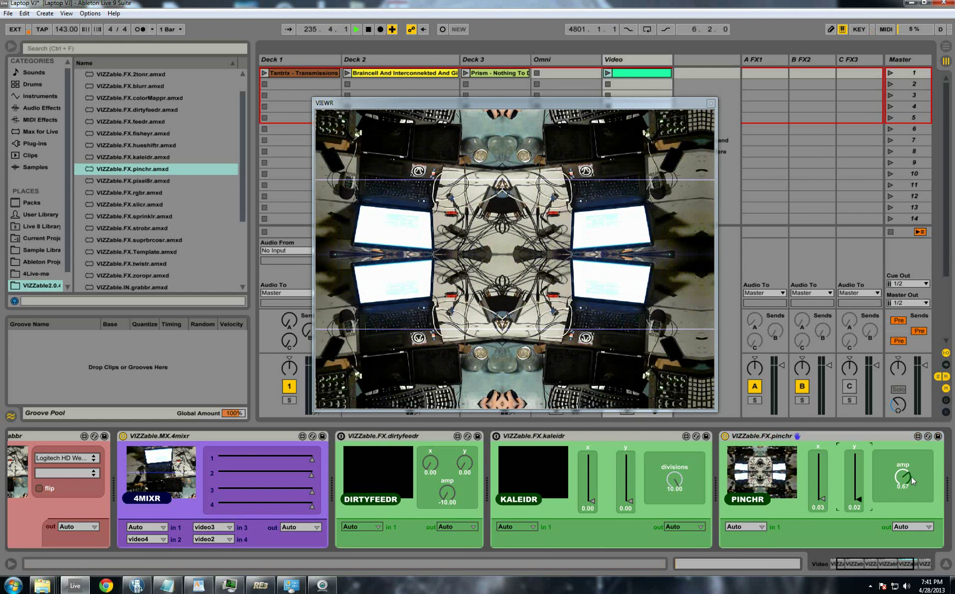
mouse_move(903, 479)
left_mouse_down()
mouse_move(903, 457)
mouse_move(903, 514)
mouse_move(902, 480)
left_mouse_up()
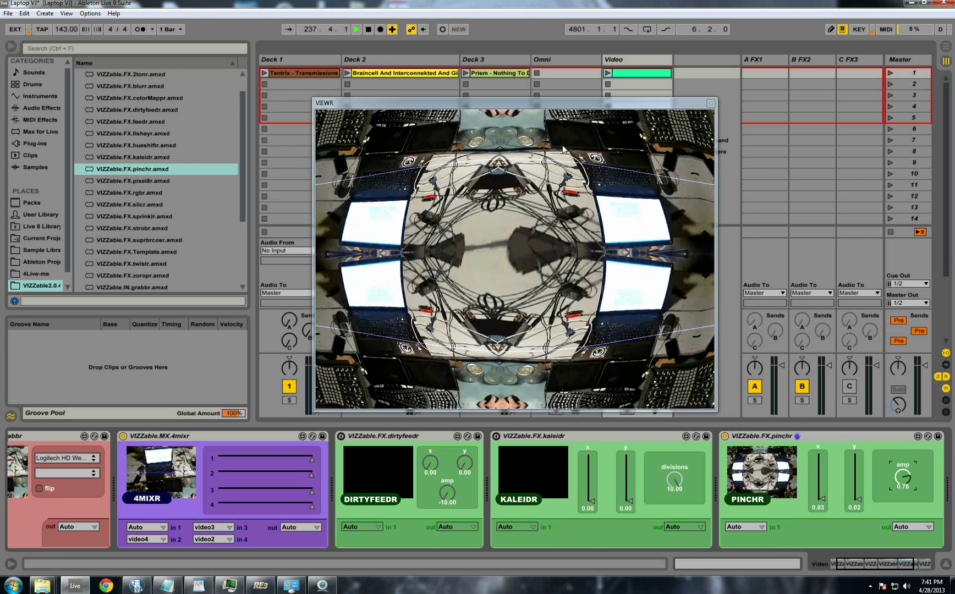
- Map the Envelope Follower in Deck 3's Low band to the amp parameter of pinchr on the Video track
left_click(496, 60)
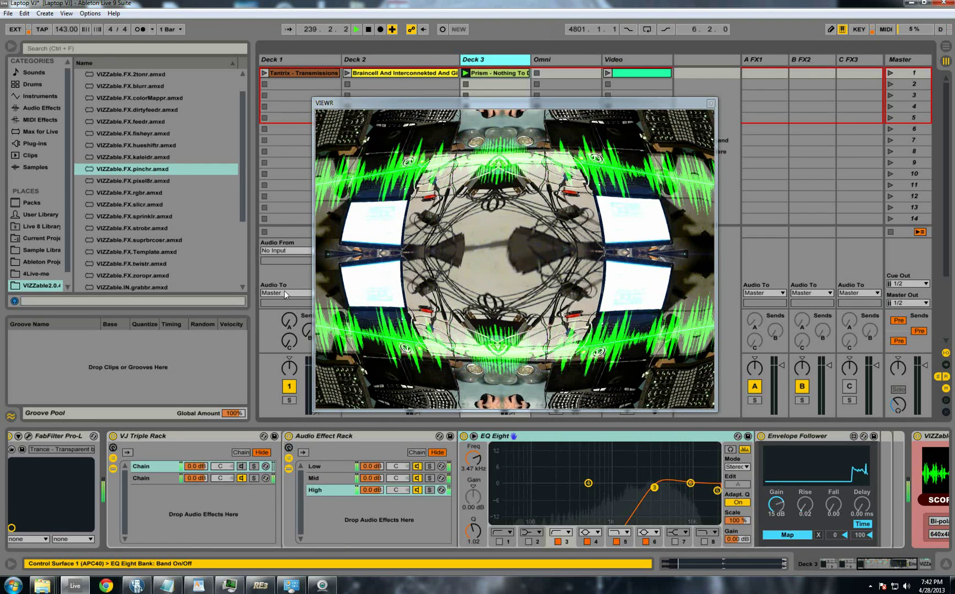
left_click(312, 468)
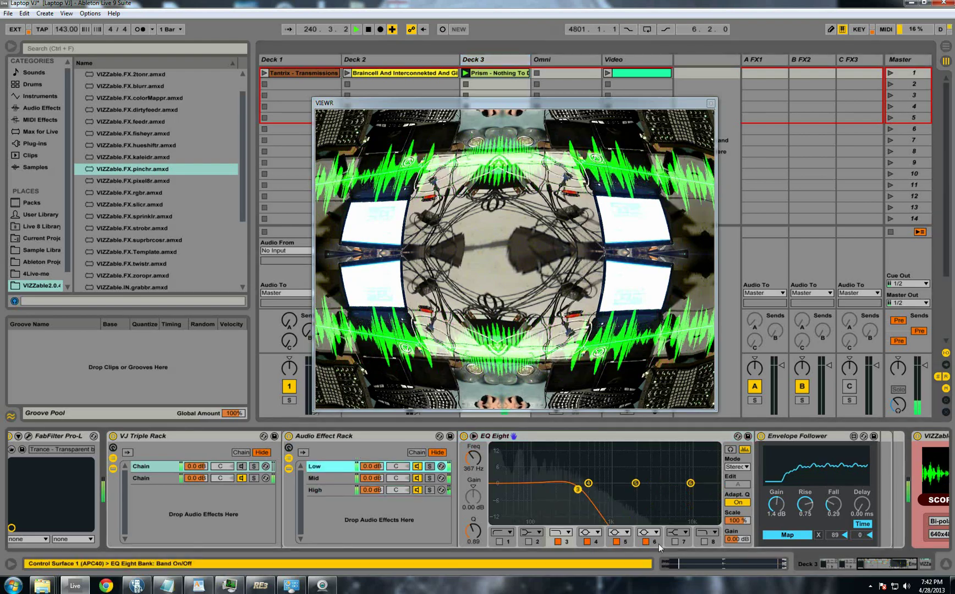
left_click(641, 58)
left_click_drag(902, 476, 892, 490)
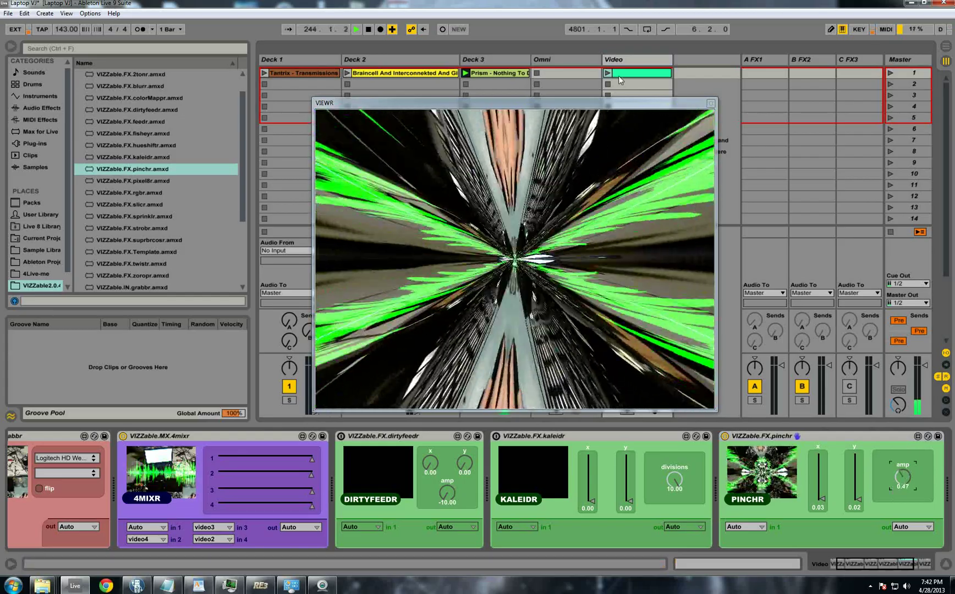
- Map the Envelope Follower in Deck 3's Mid band to the x parameter of pinchr on the Video track
left_click(494, 60)
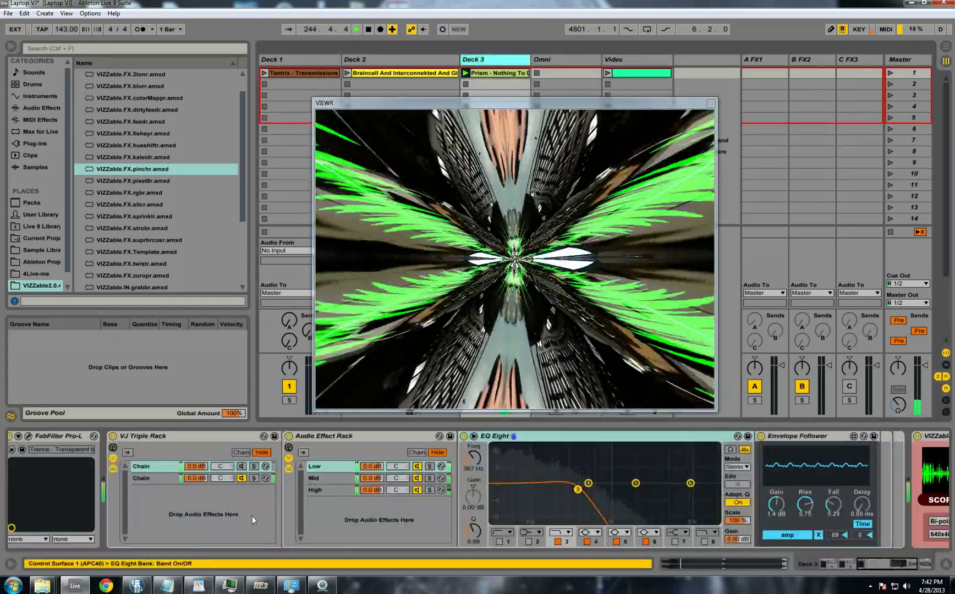
left_click(325, 478)
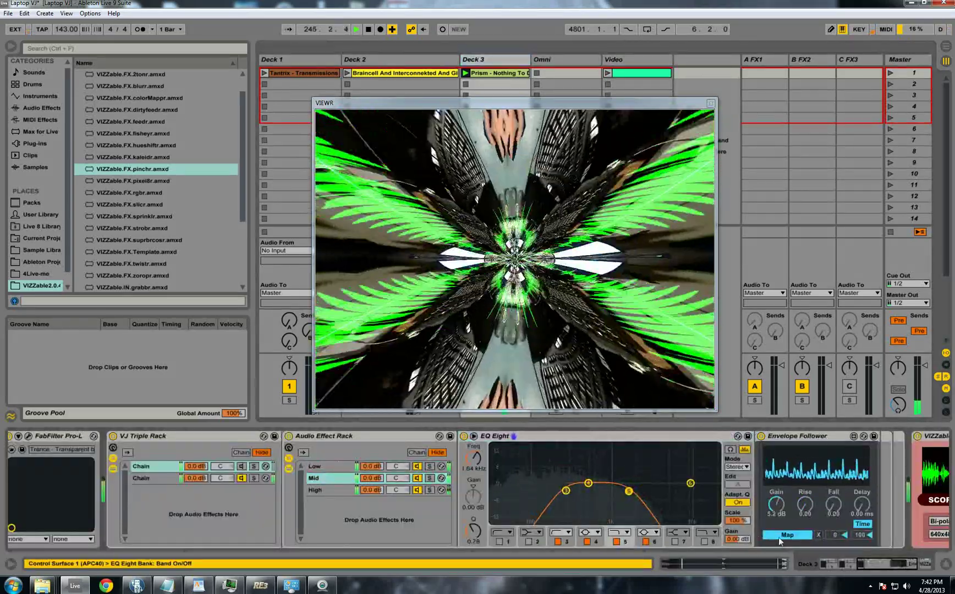
left_click(640, 61)
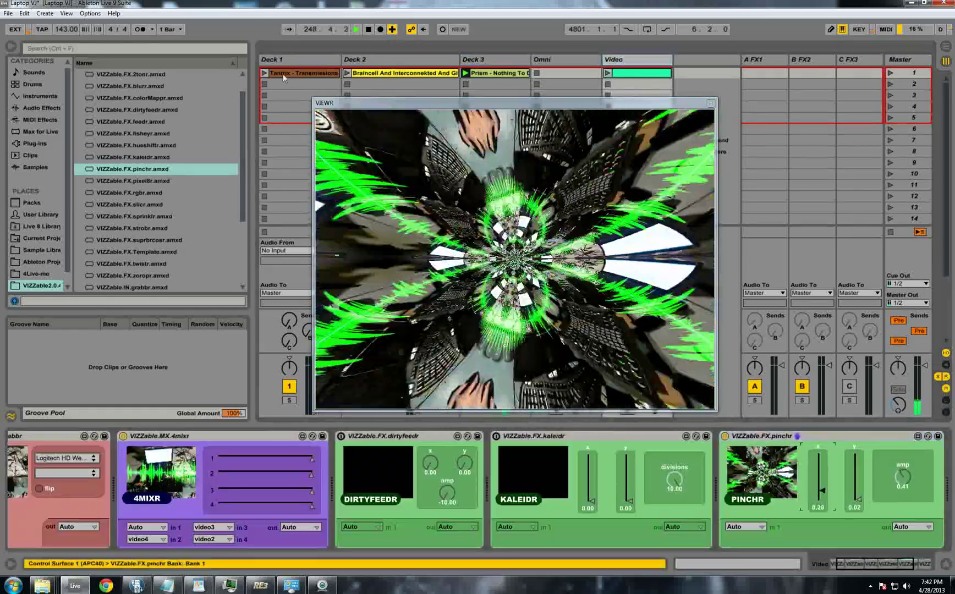
- Map the Envelope Follower in Deck 3's High band to the y parameter of pinchr on the Video track
left_click(480, 61)
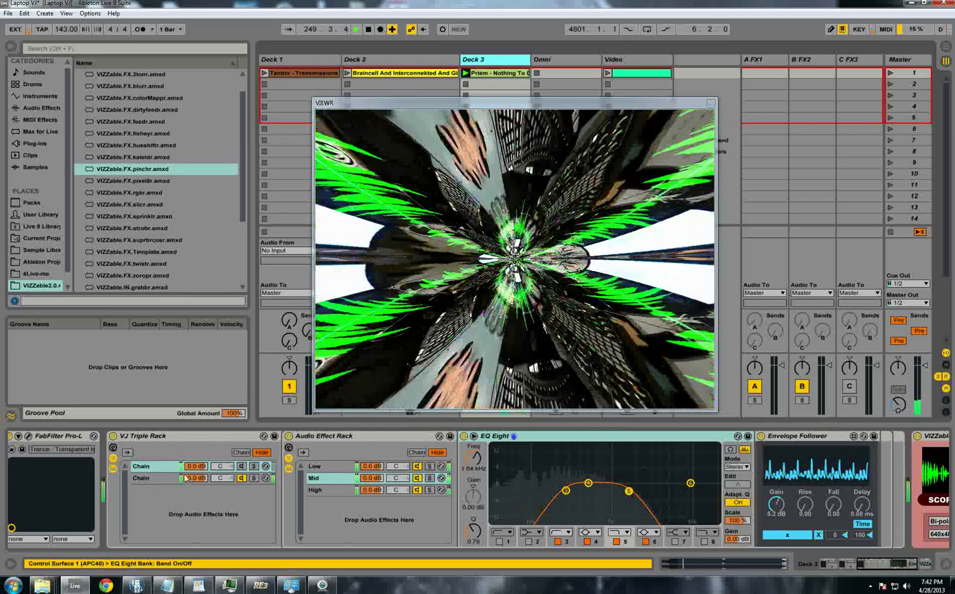
left_click(335, 488)
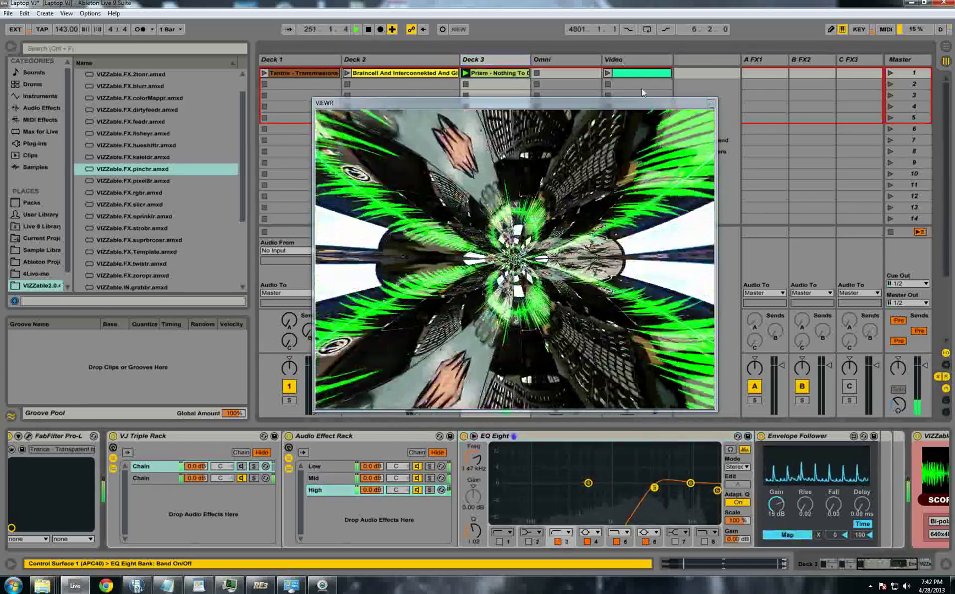
left_click(624, 60)
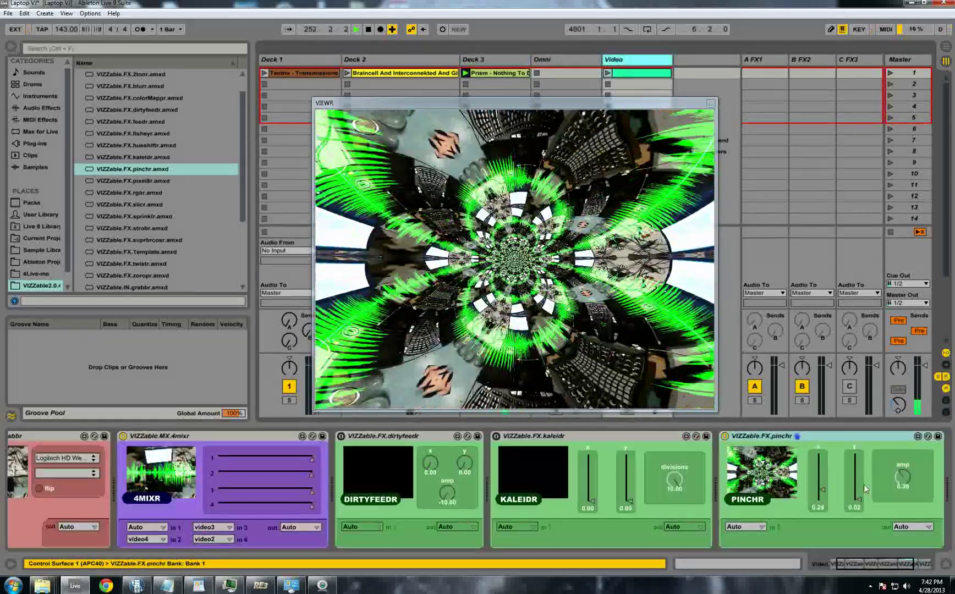
left_click(863, 484)
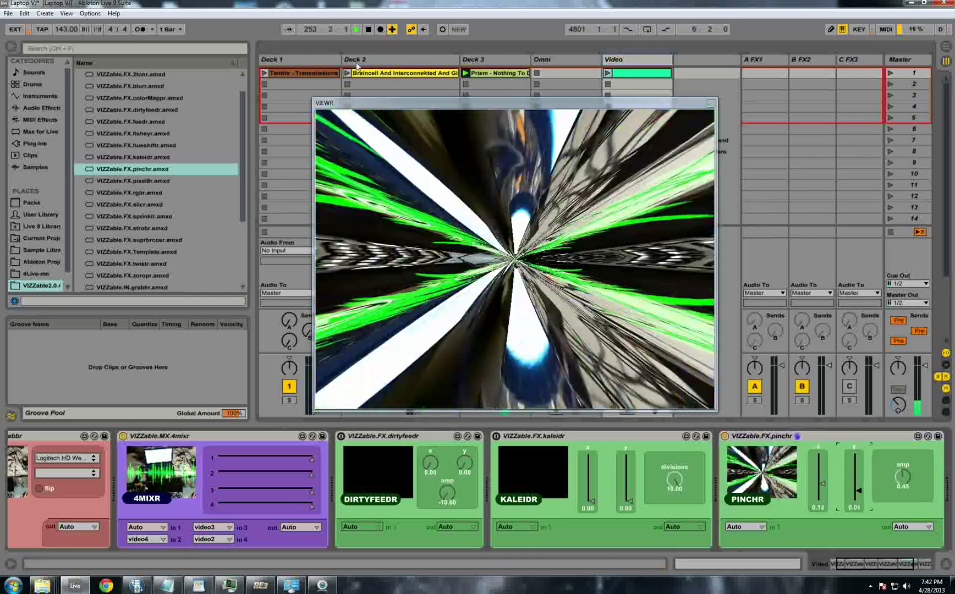
- Set Deck 3's Low band Envelope Follower to 5.8 dB gain with an amp mapping range of 0 to 100
left_click(480, 60)
left_click(326, 465)
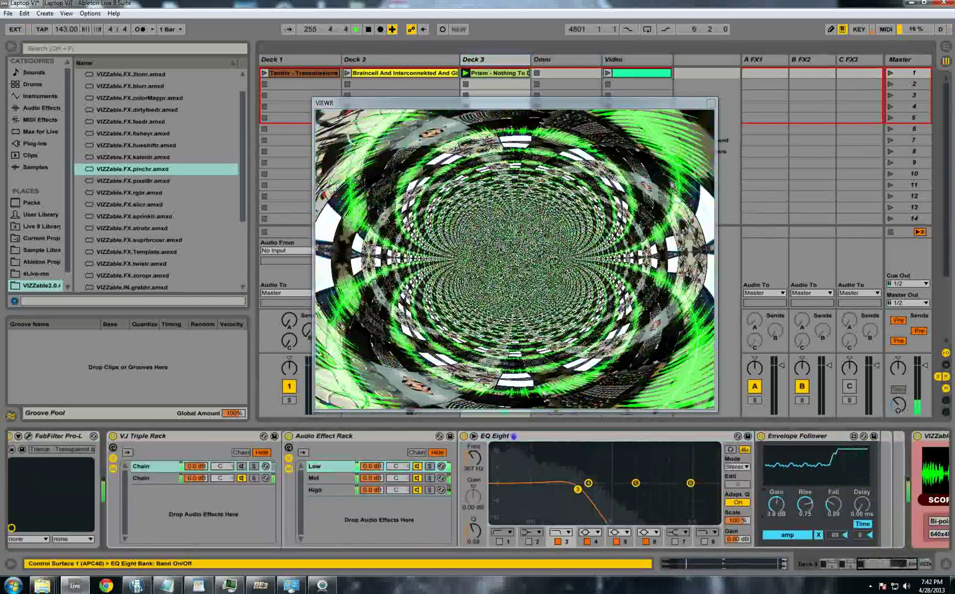
mouse_move(835, 535)
left_mouse_down()
mouse_move(836, 525)
mouse_move(837, 542)
left_mouse_up()
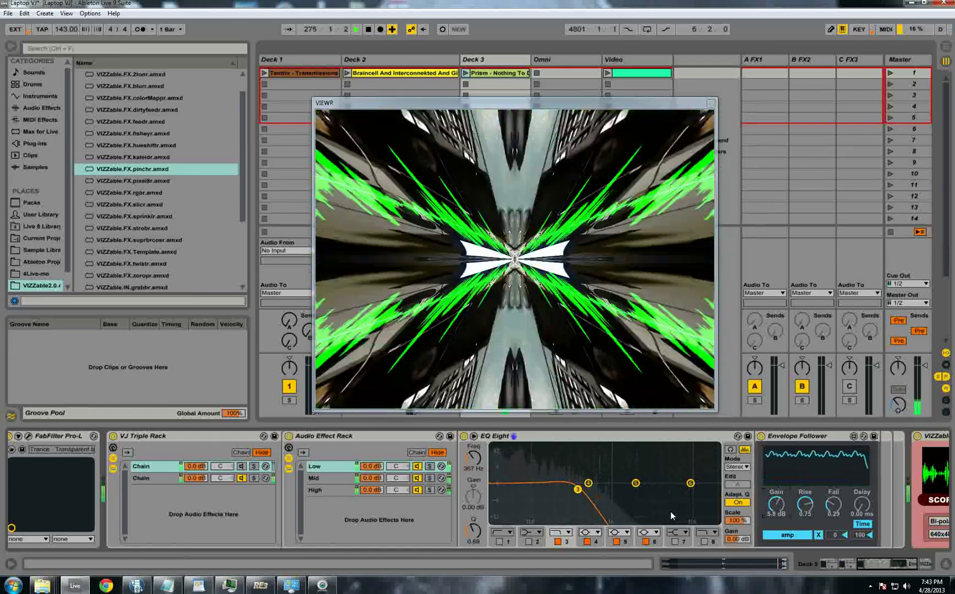
- Re-enable the bypassed dirtyfeedr and kaleidr effects on the Video track alongside pinchr
left_click(664, 59)
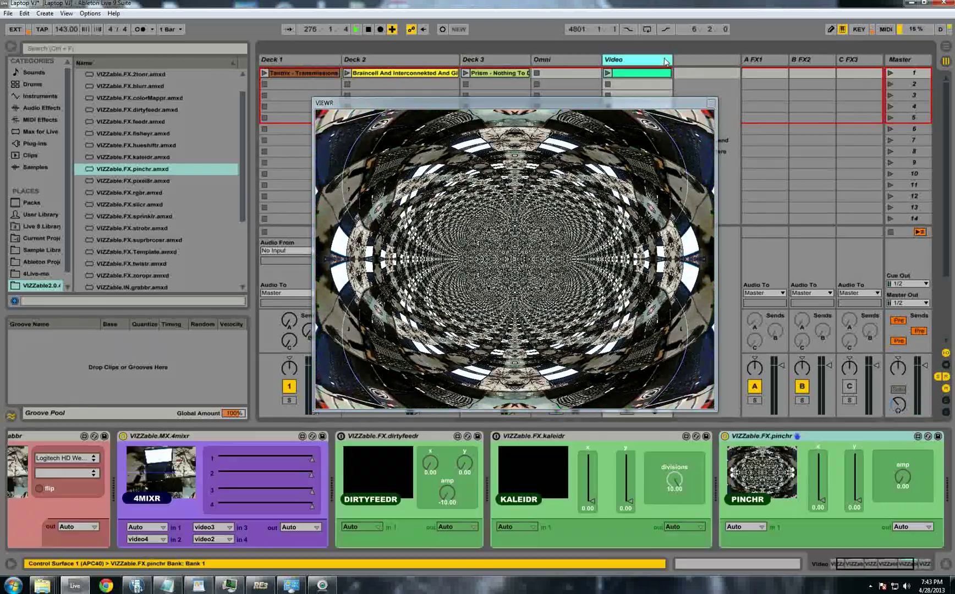
left_click(341, 436)
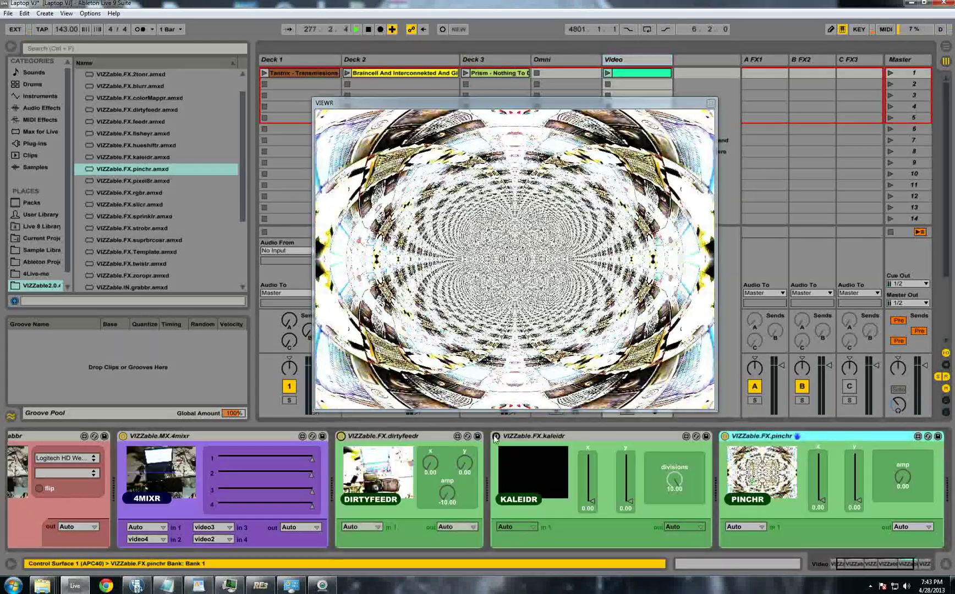
left_click(496, 435)
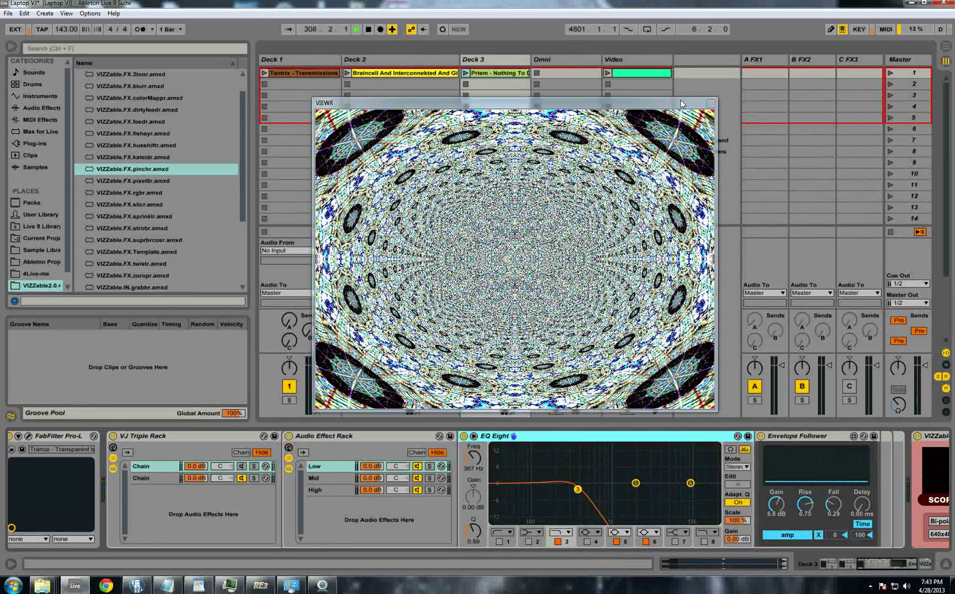
- Bypass the dirtyfeedr effect on the Video track, leaving kaleidr and pinchr active
left_click(638, 59)
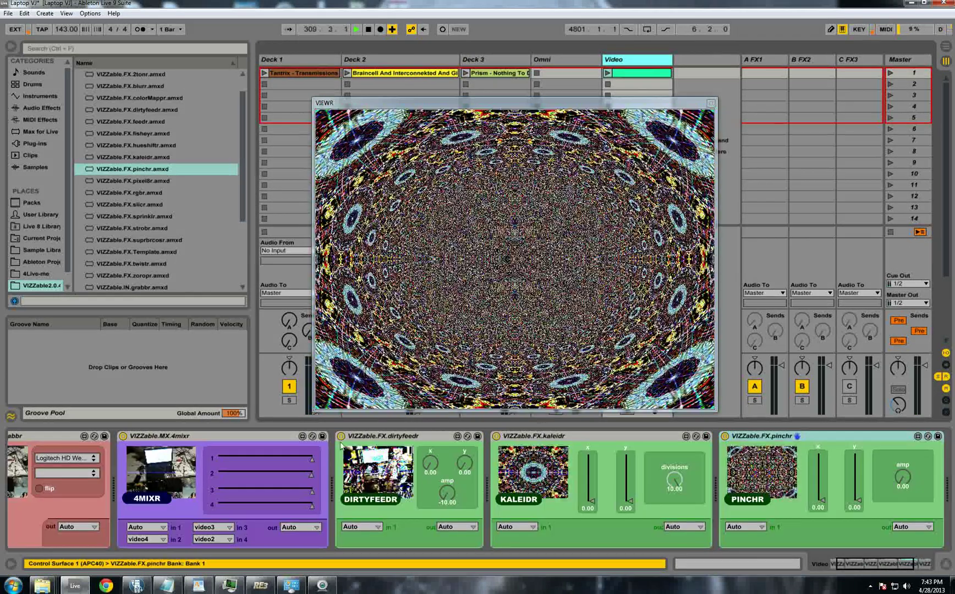
left_click(334, 434)
left_click(340, 436)
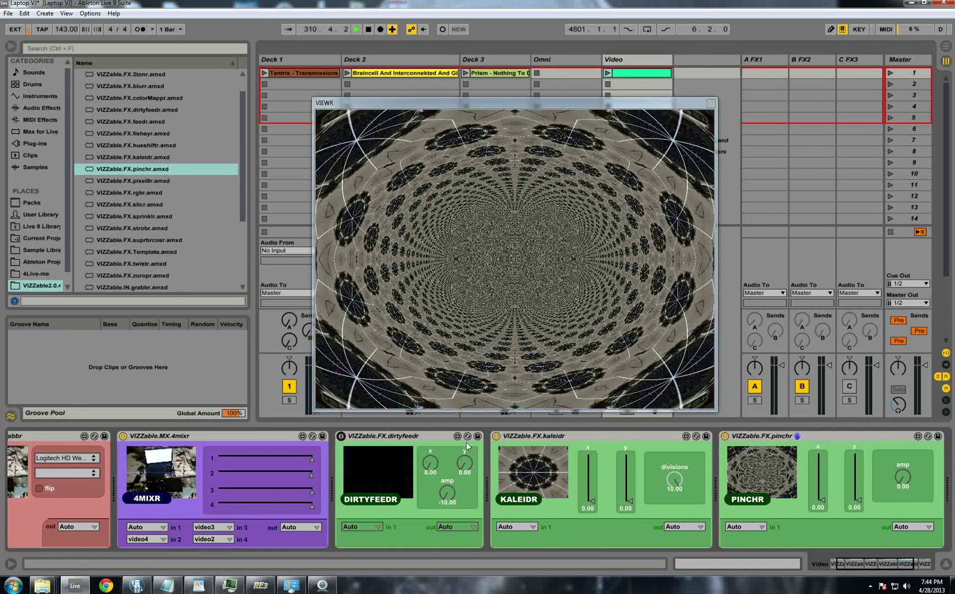
- Bypass and delete the dirtyfeedr, kaleidr and pinchr effects on the Video track, and move the VIEWR window clear of the Omni and Video tracks
left_click(496, 436)
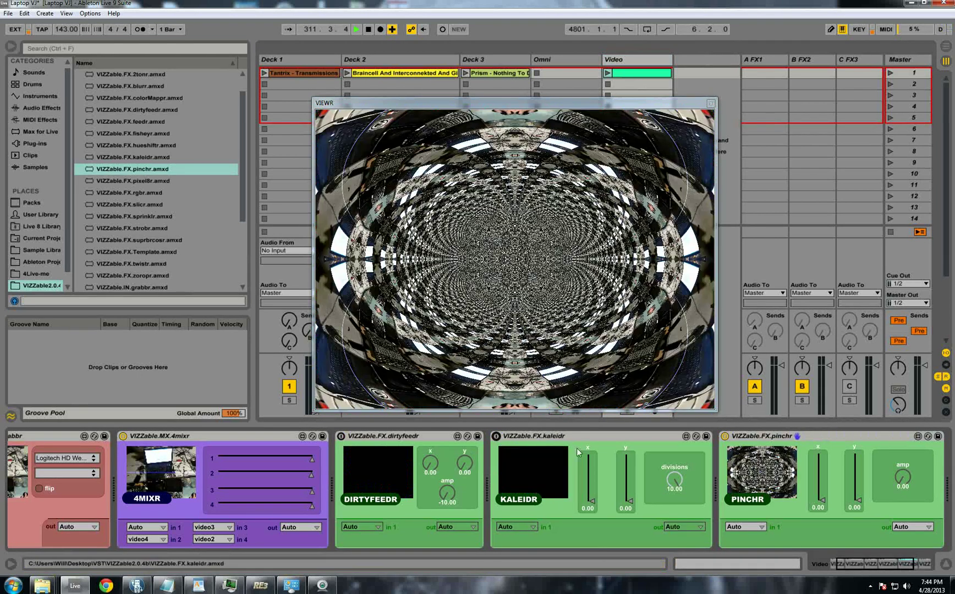
left_click(725, 436)
left_click(395, 436, "shift")
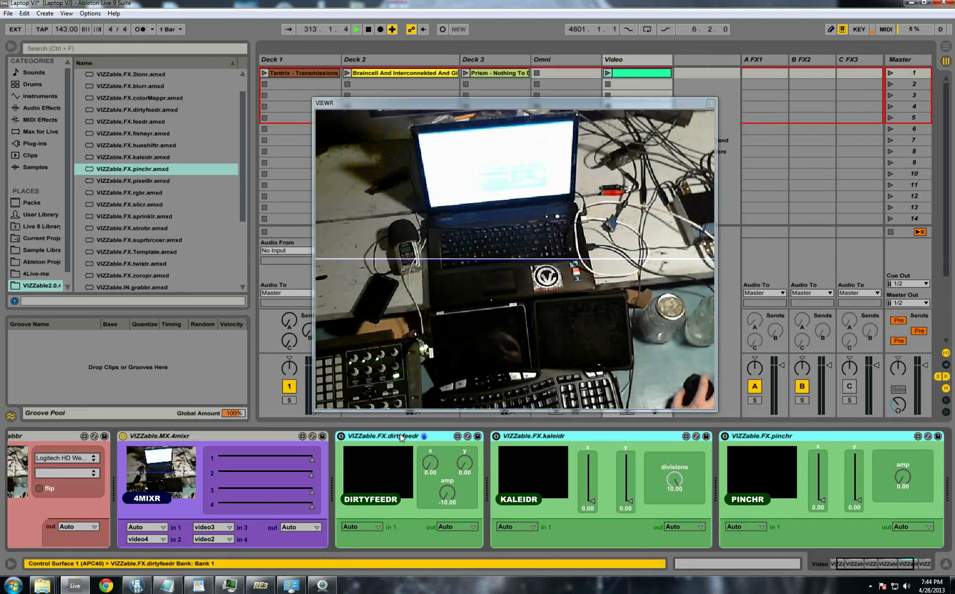
key("Delete")
left_click_drag(636, 103, 389, 174)
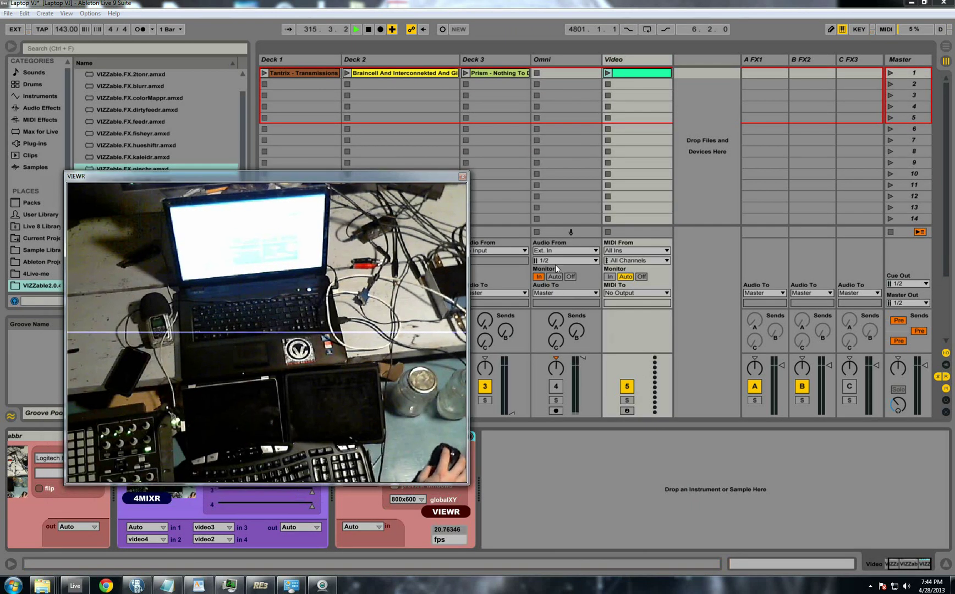
- Examine the device chains on the Omni track and on the FX1 and FX2 return tracks
left_click(551, 61)
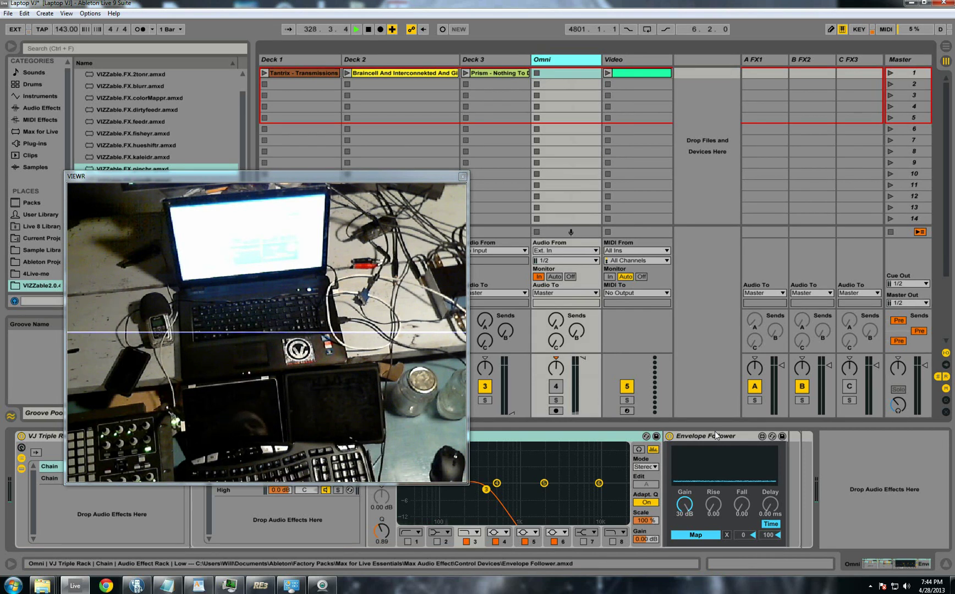
left_click(763, 60)
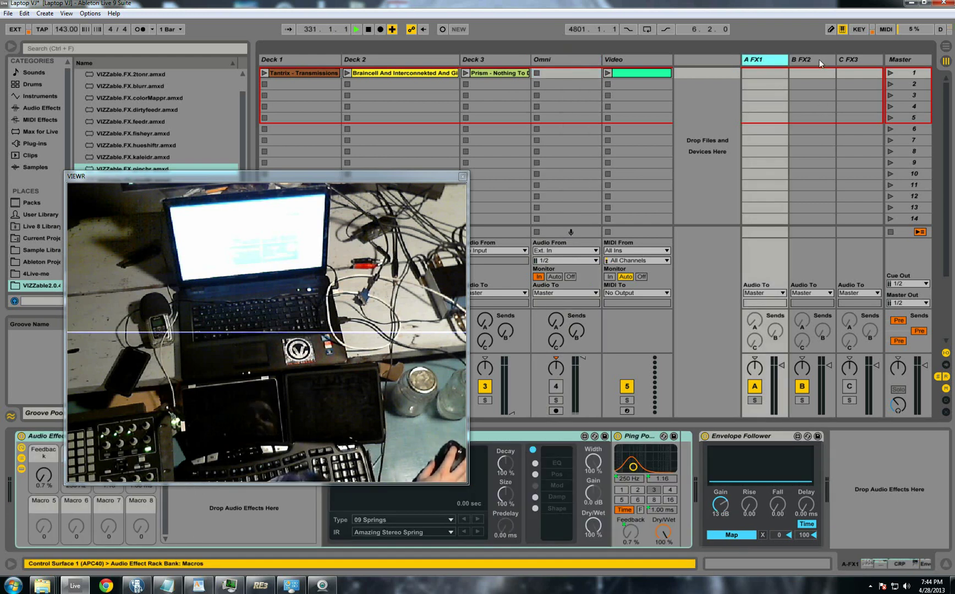
left_click(819, 59)
left_click(781, 63)
left_click(796, 69)
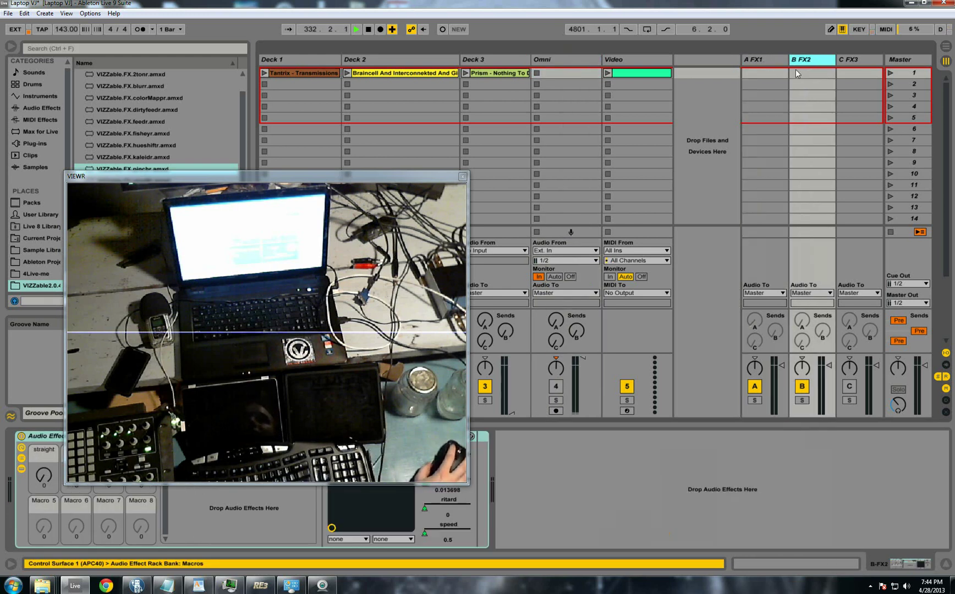